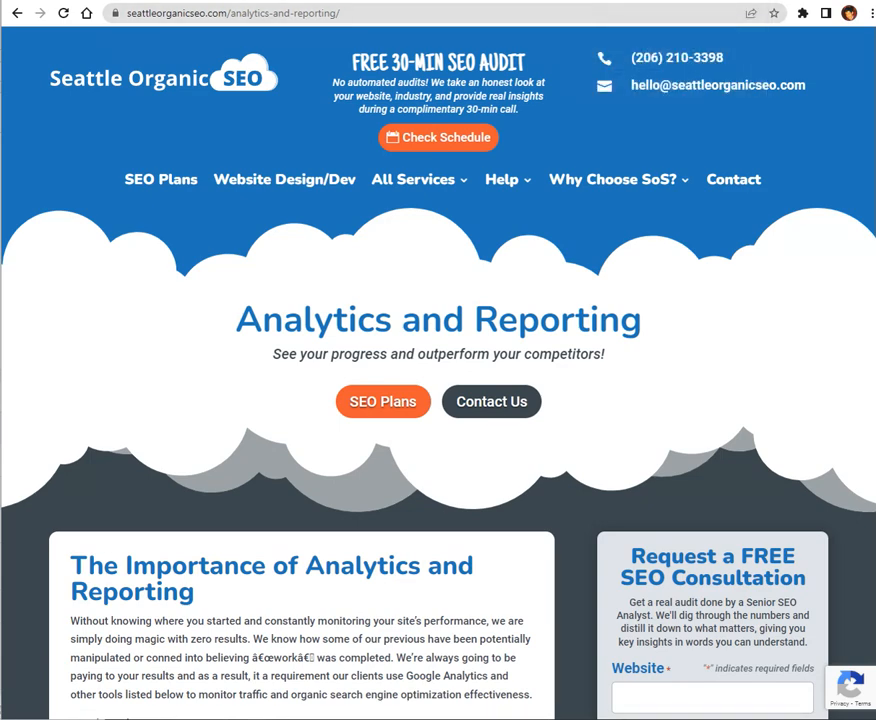
- Switch to the Google Analytics home page and view the list of available accounts and properties
key(ctrl+Tab)
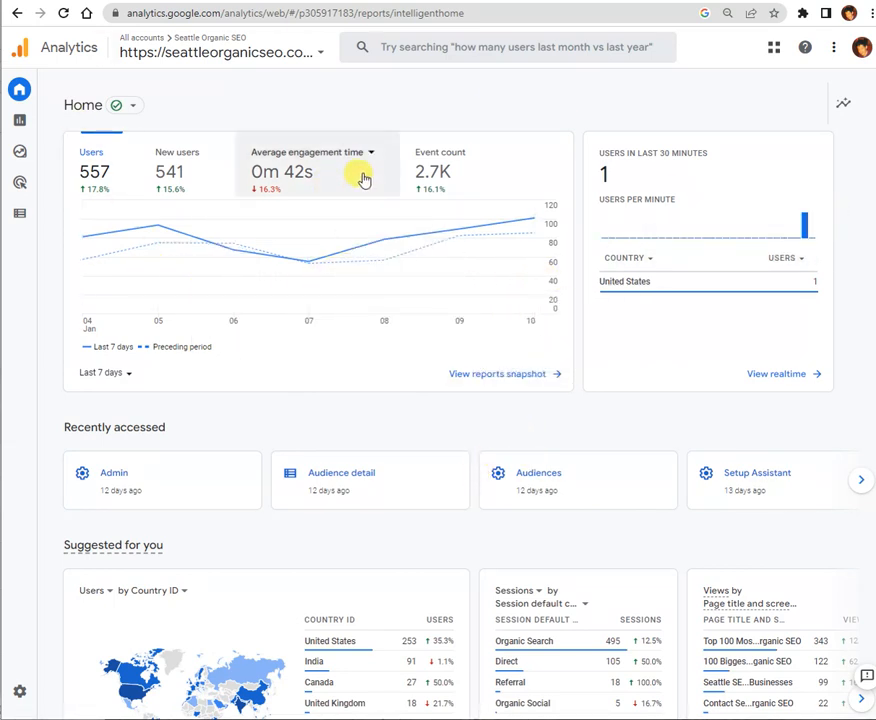
click(196, 54)
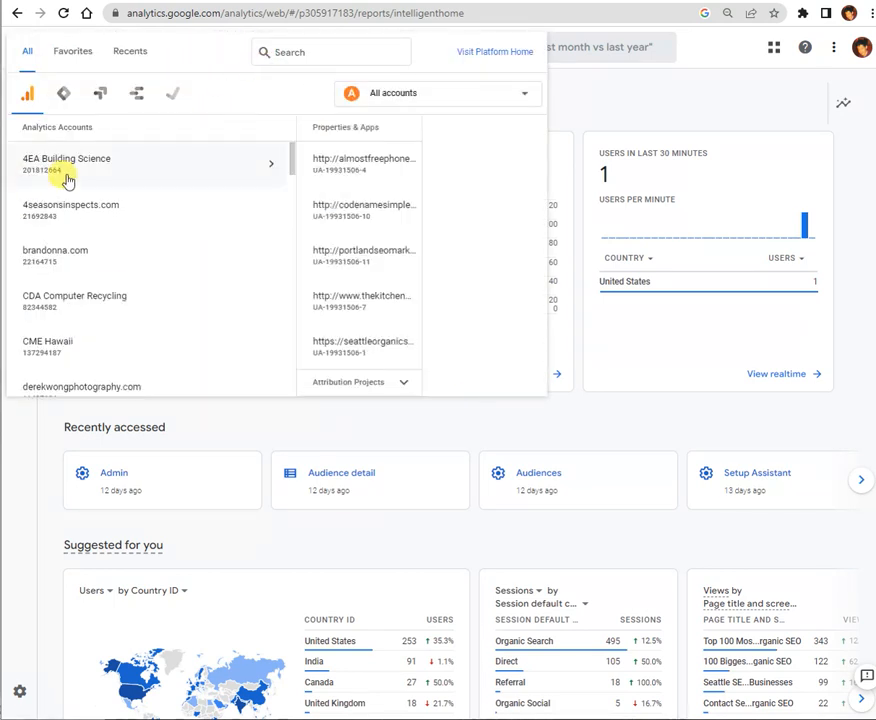
click(583, 430)
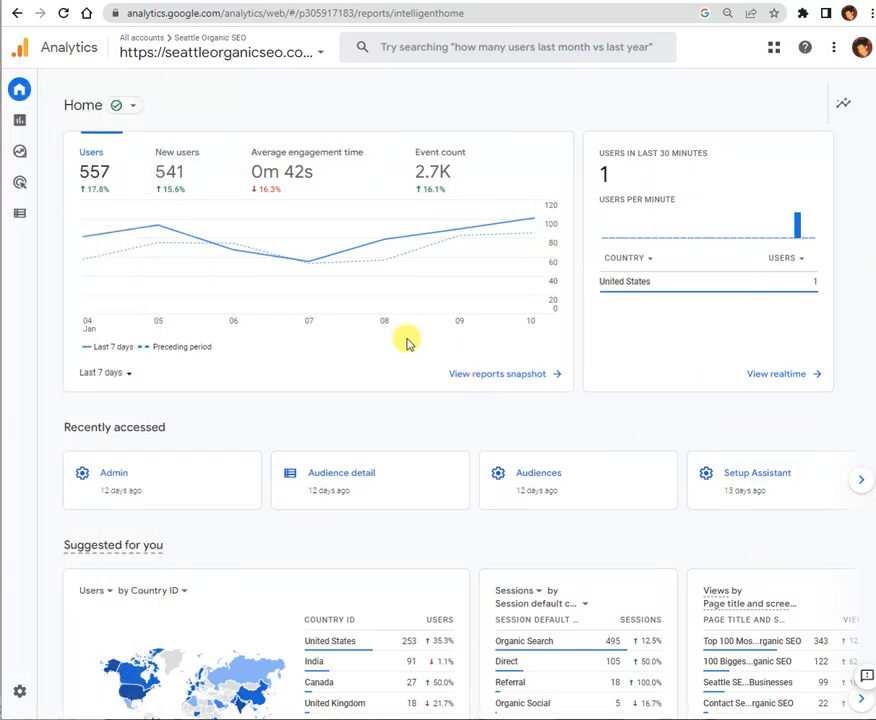
- Open the Traffic acquisition report from the Acquisition section of the Life cycle reports
mouse_move(284, 259)
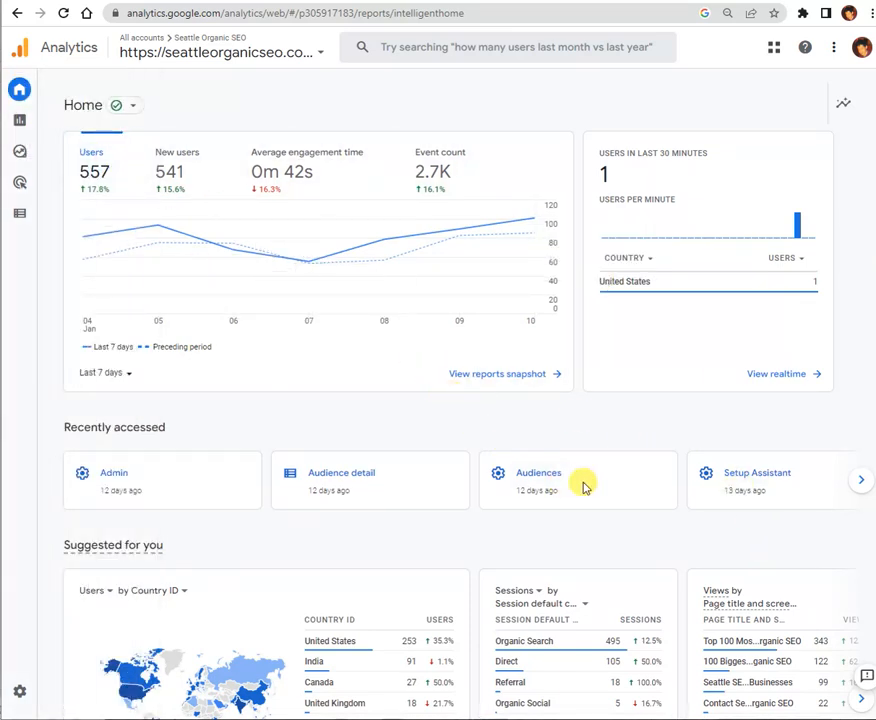
mouse_move(34, 122)
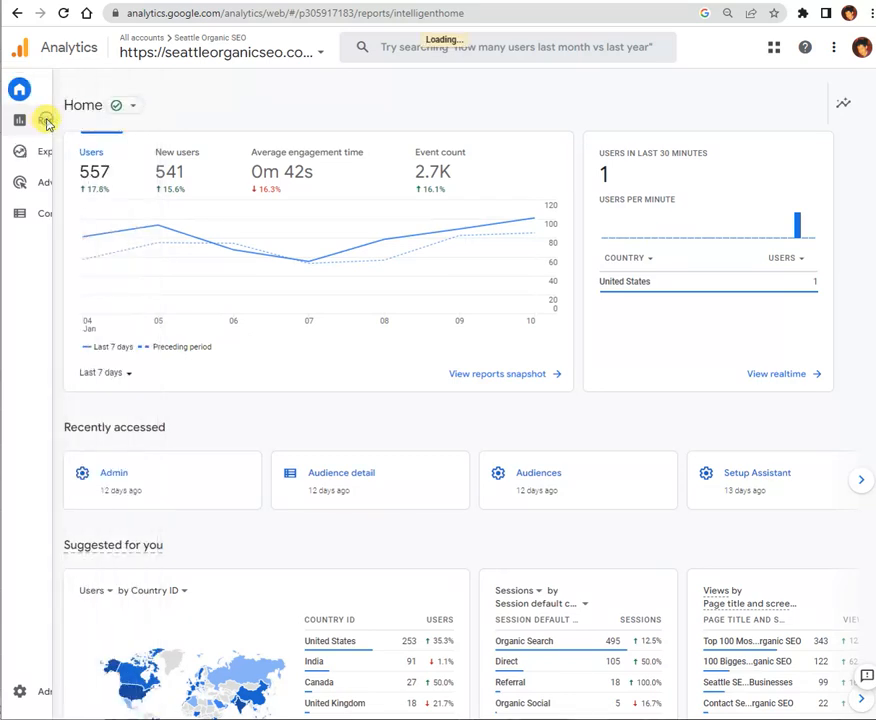
click(31, 122)
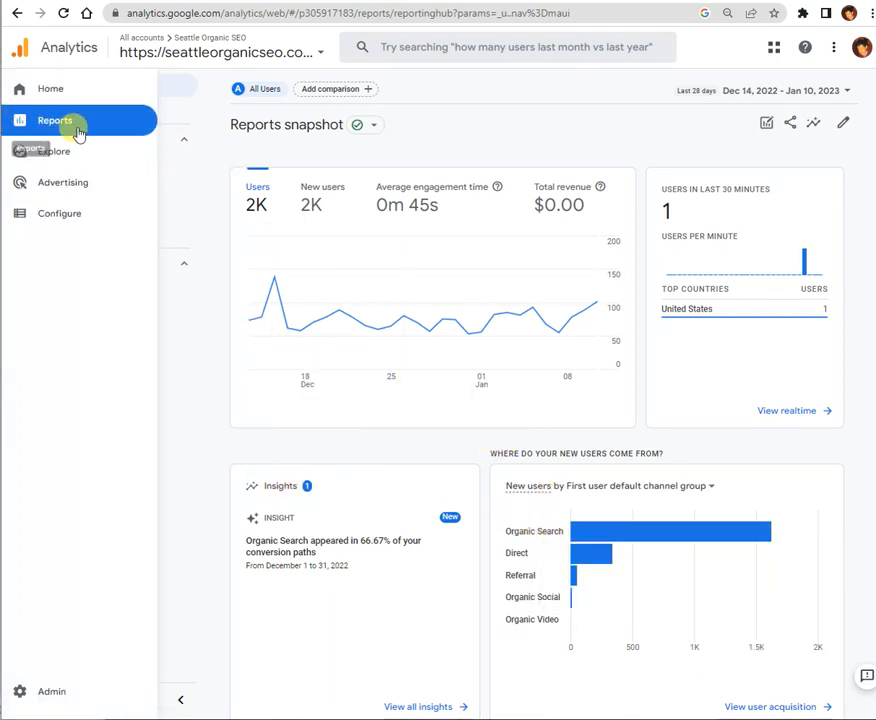
click(110, 164)
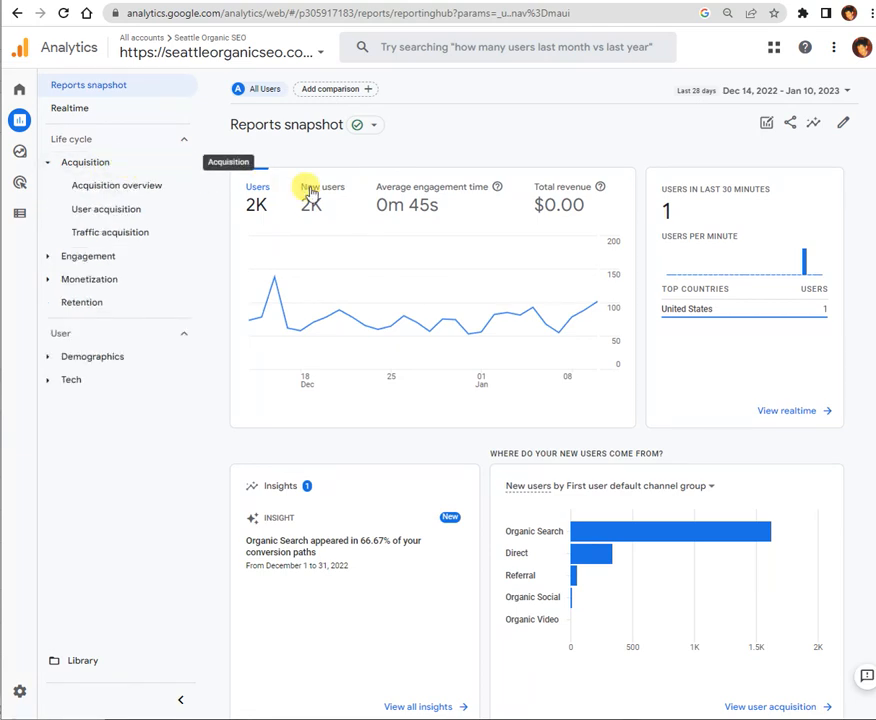
click(118, 243)
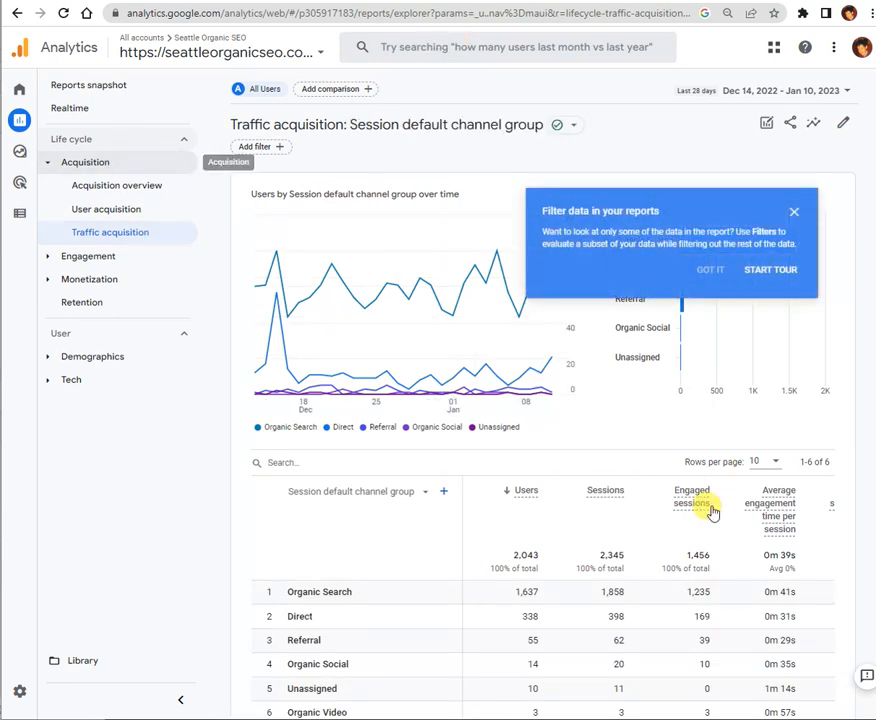
- Examine the channel group table across to its Conversions and Total revenue columns, dismissing the report filter tip
scroll(720, 540, down, 2)
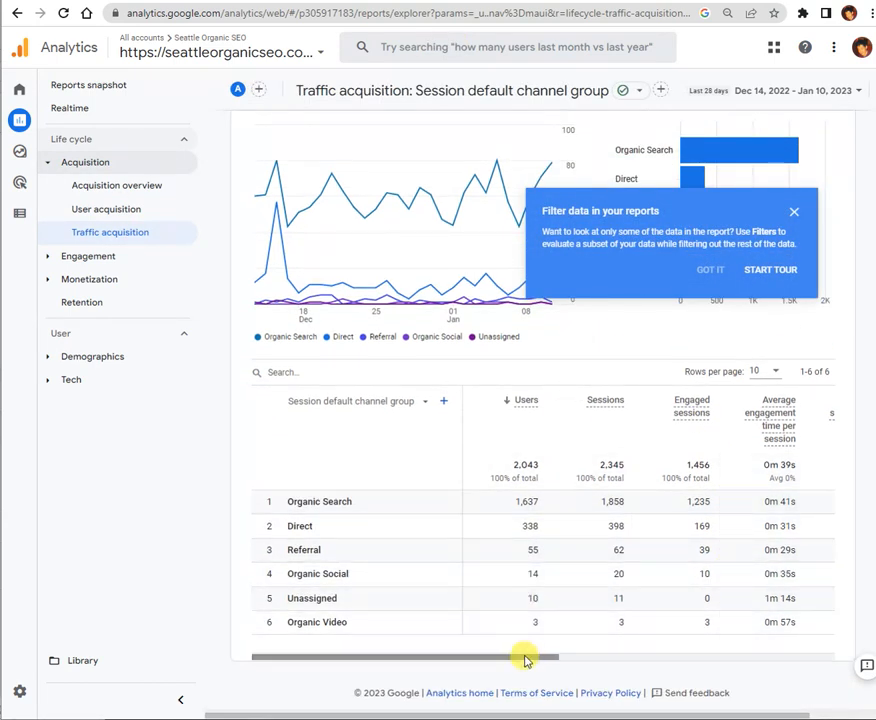
drag(524, 659, 845, 661)
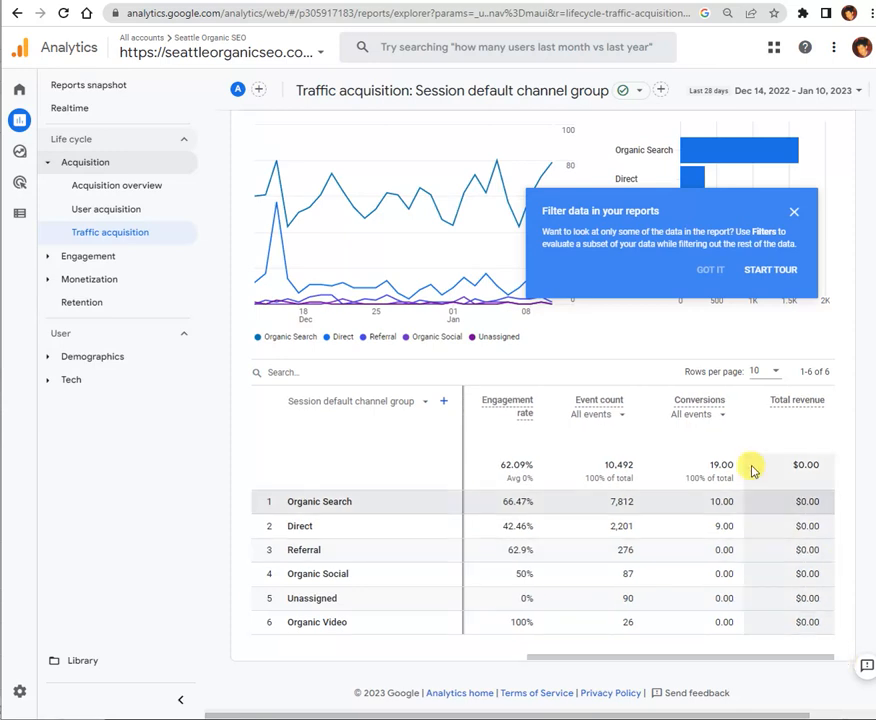
click(801, 209)
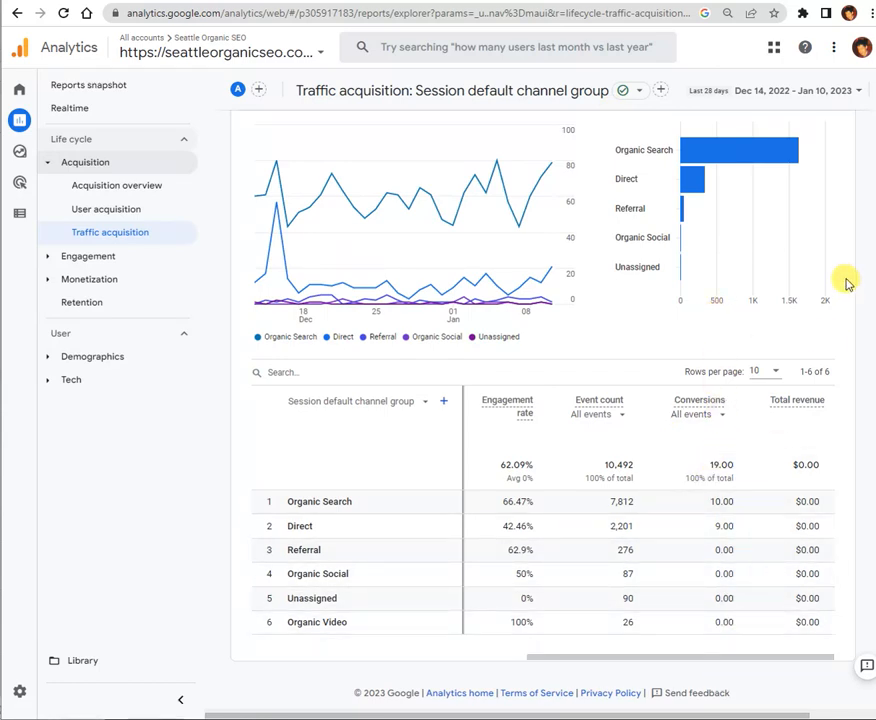
drag(875, 34, 871, 34)
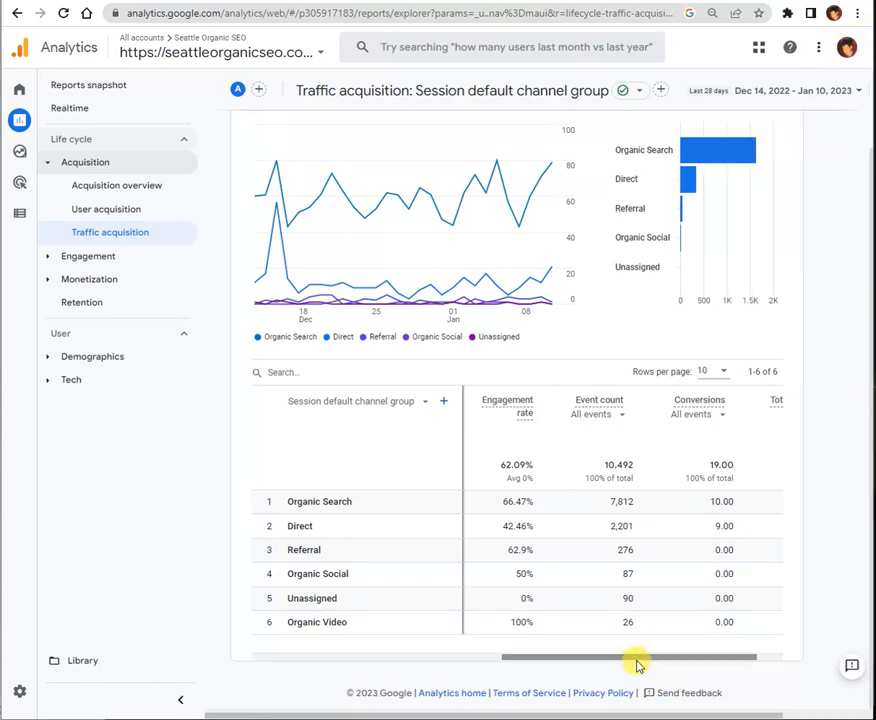
drag(635, 660, 762, 655)
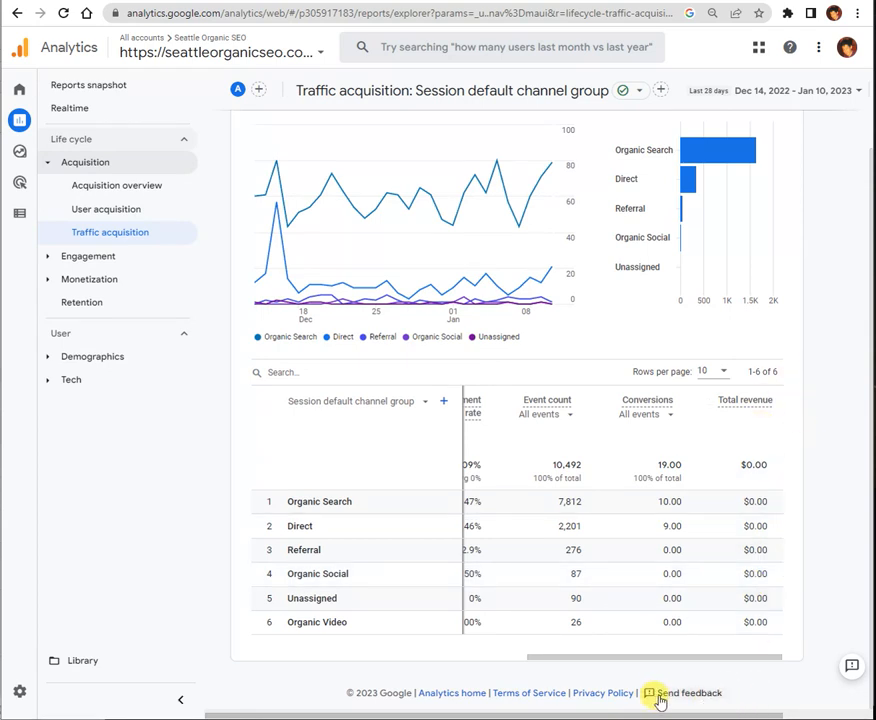
- Start customizing the Traffic acquisition report and dismiss the custom filters tip
drag(600, 712, 743, 715)
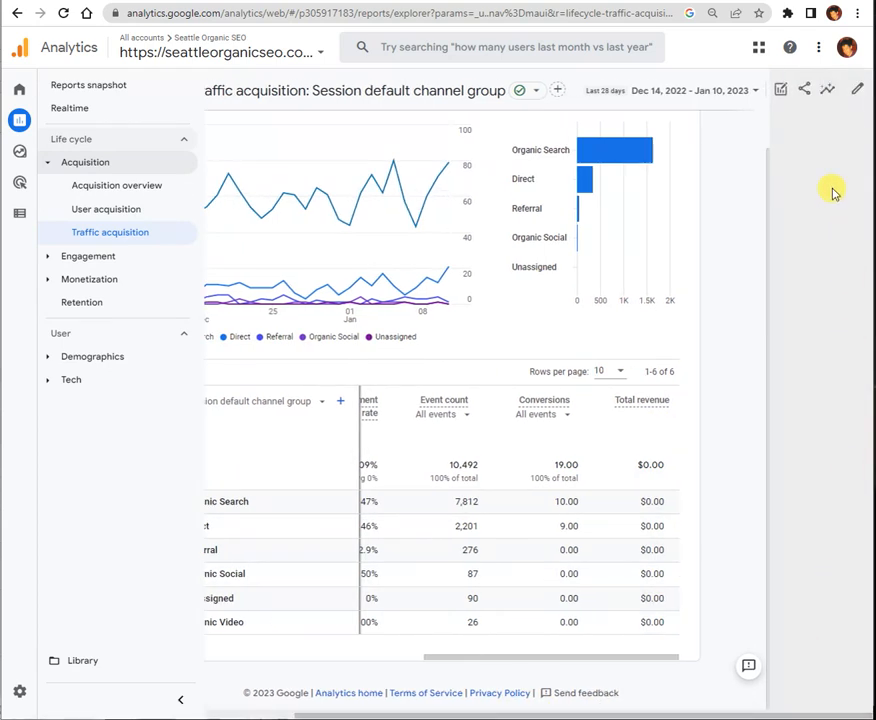
click(857, 93)
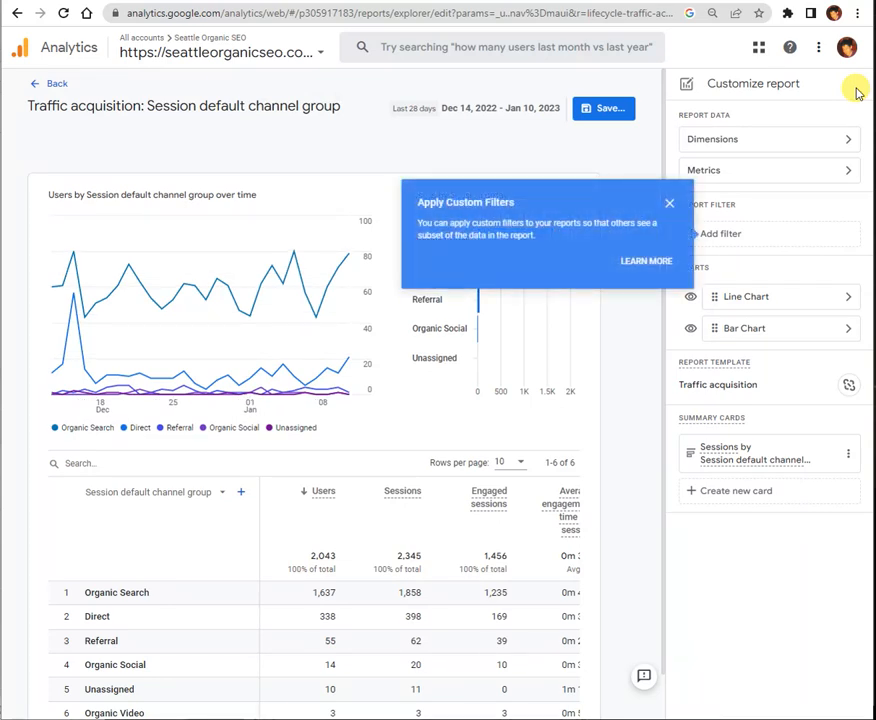
click(669, 203)
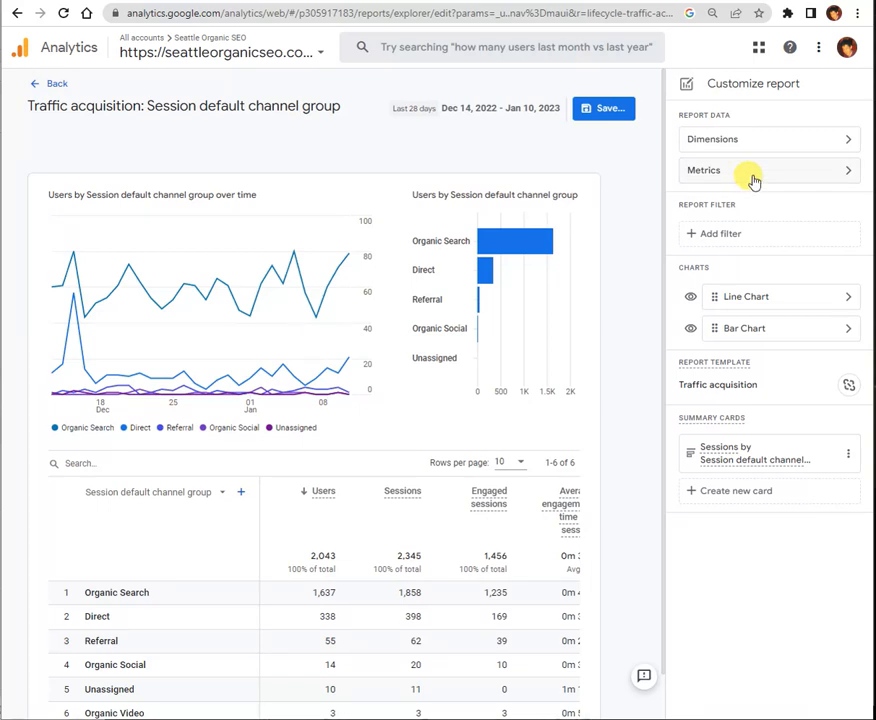
- Review the metrics and primary dimensions included in the Traffic acquisition report
click(753, 180)
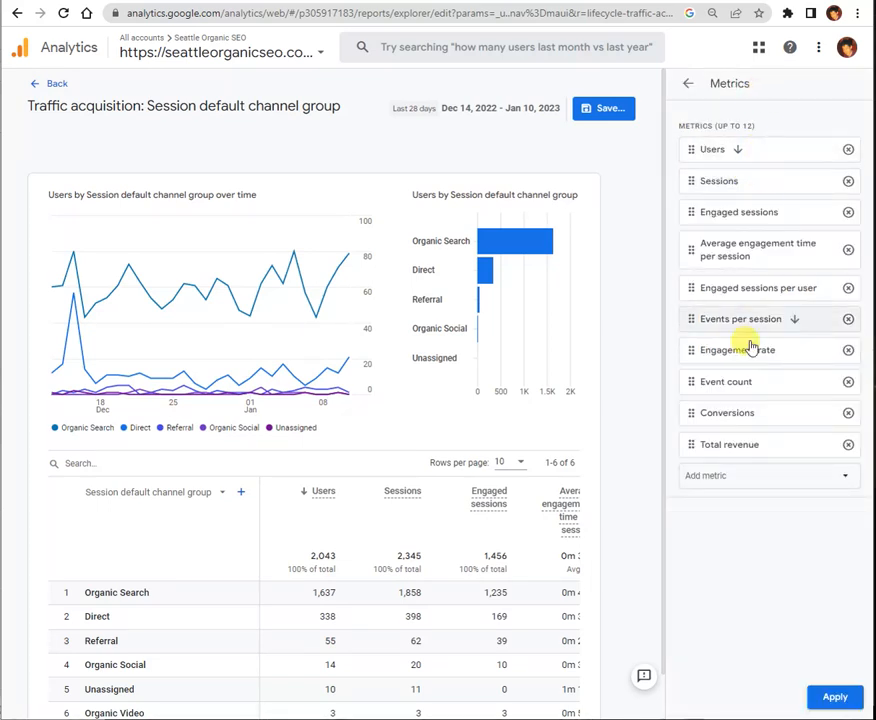
click(689, 85)
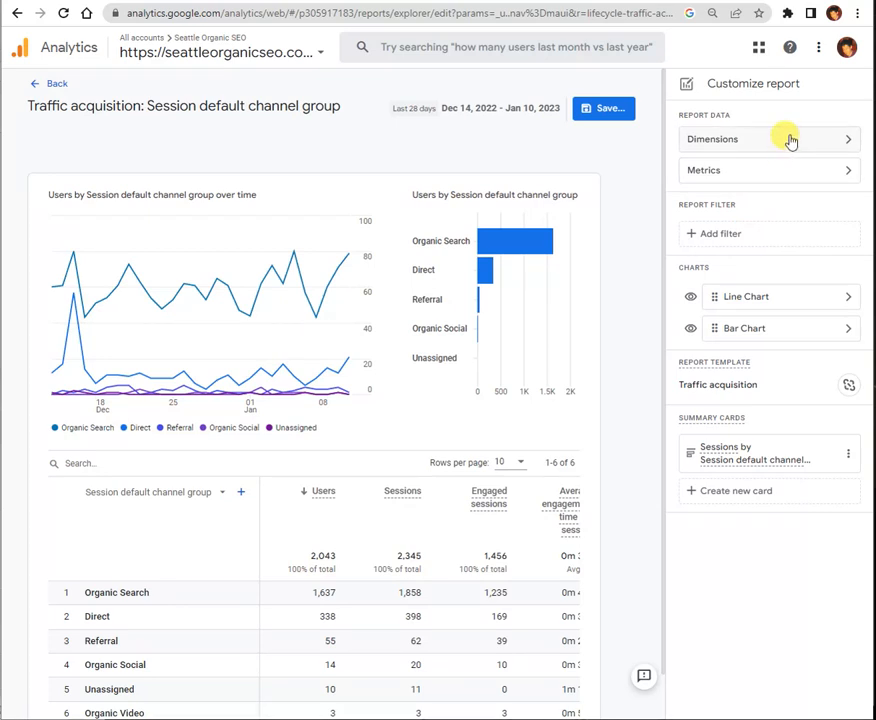
click(790, 140)
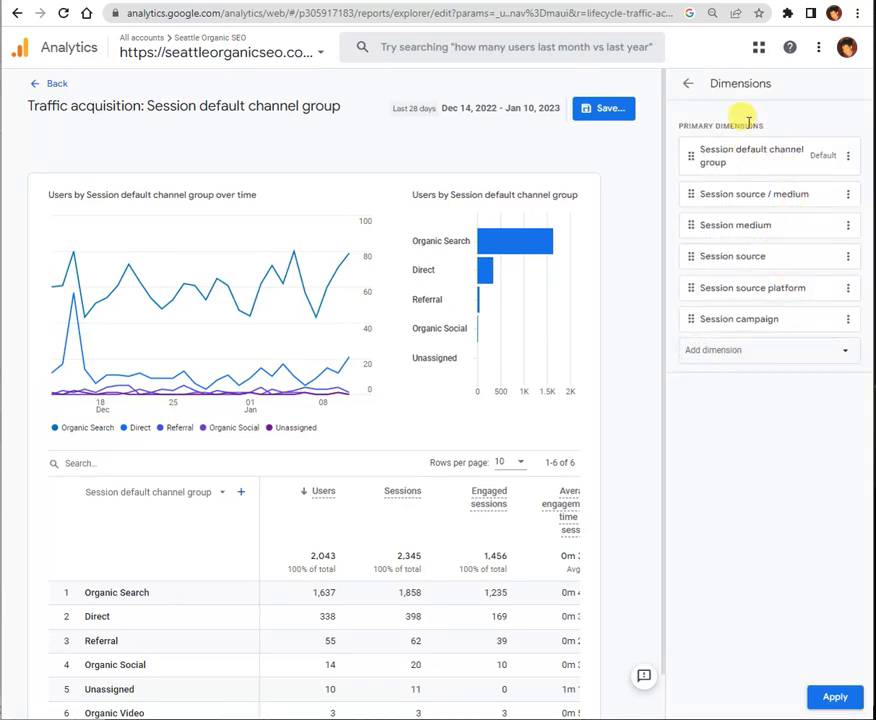
click(688, 83)
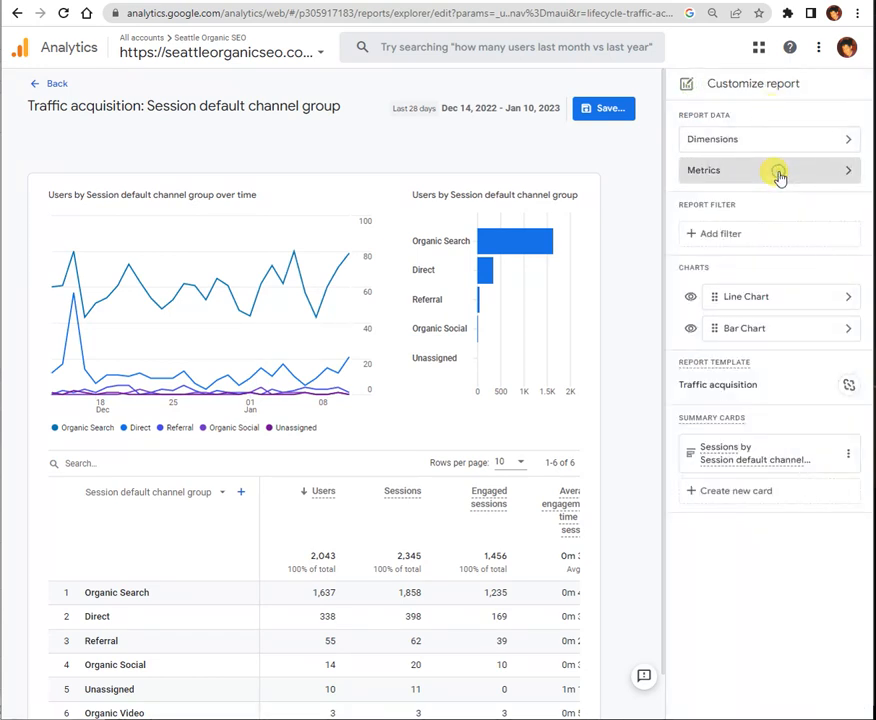
click(778, 175)
click(689, 90)
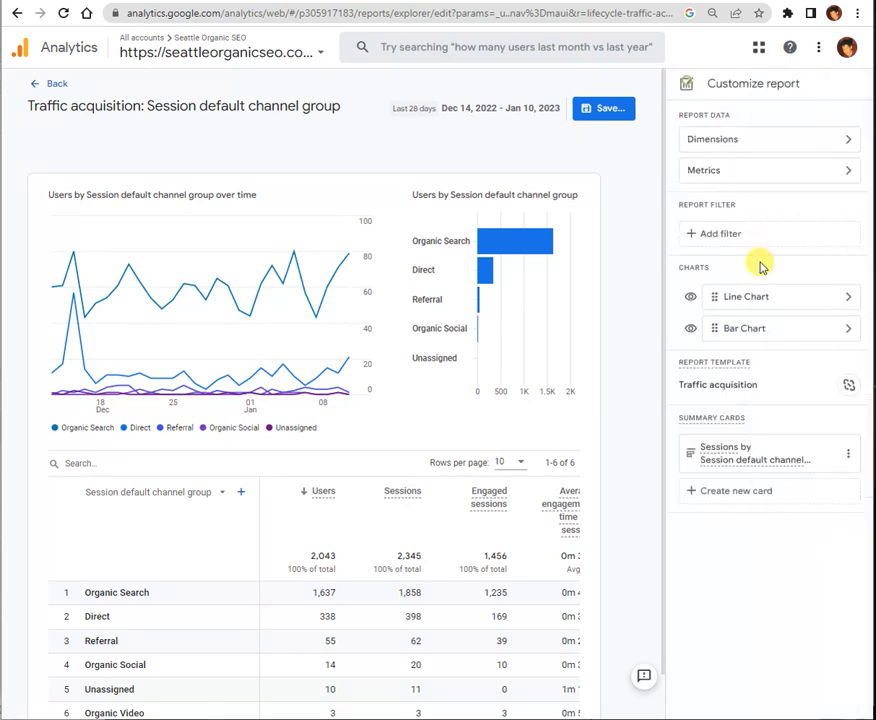
- Add the Session conversion rate metric to the report, sorted in ascending order, and apply it
click(742, 178)
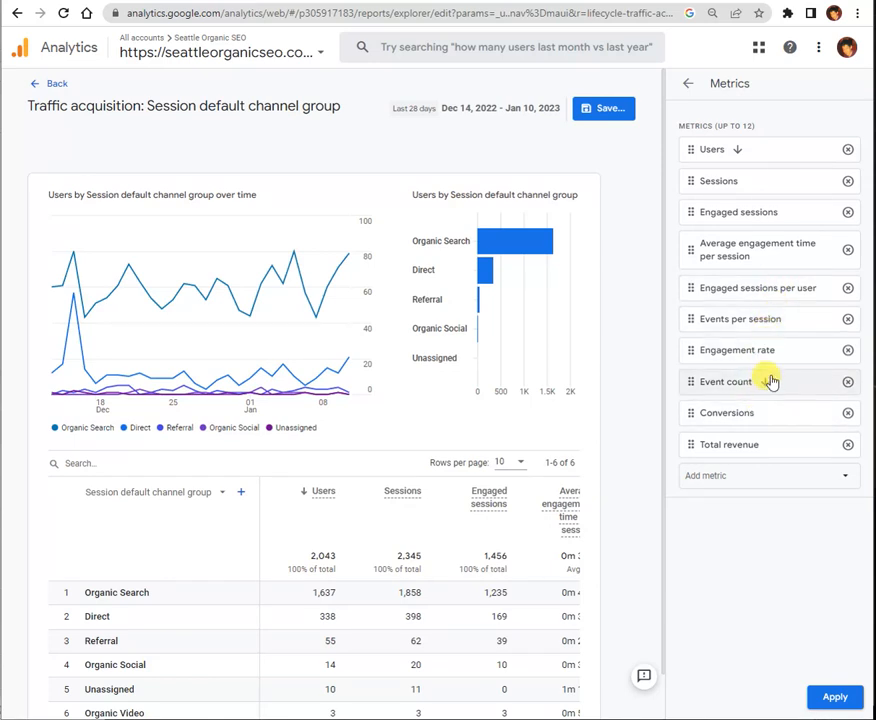
click(771, 481)
scroll(766, 535, down, 5)
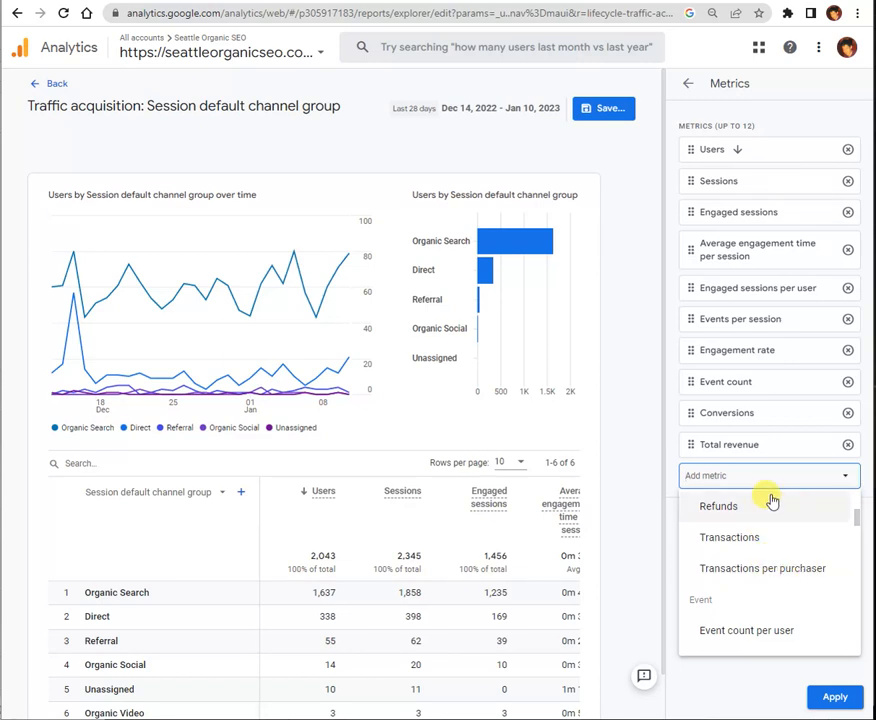
text(session )
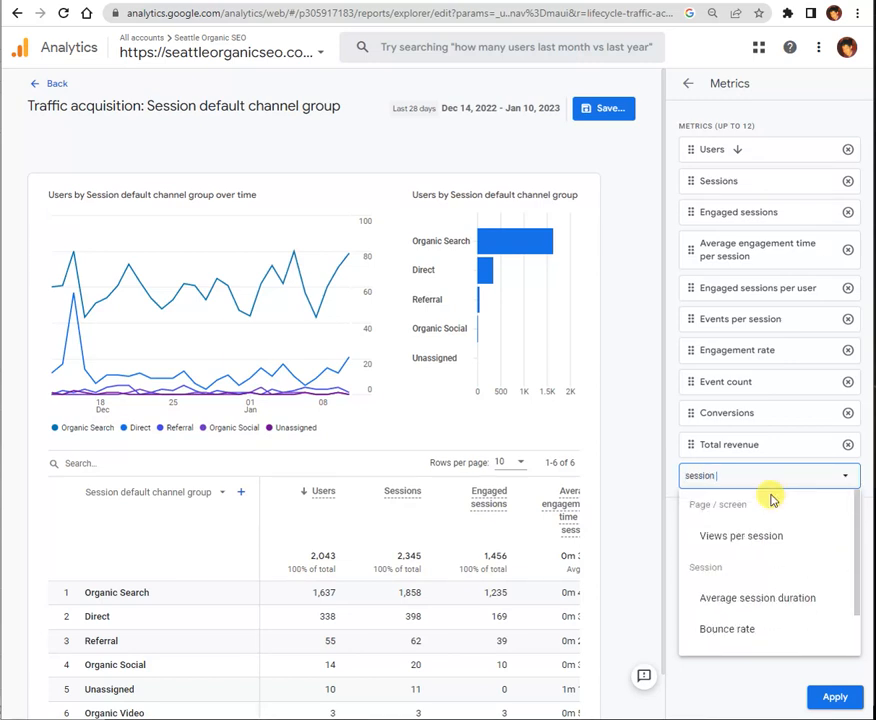
text(conv)
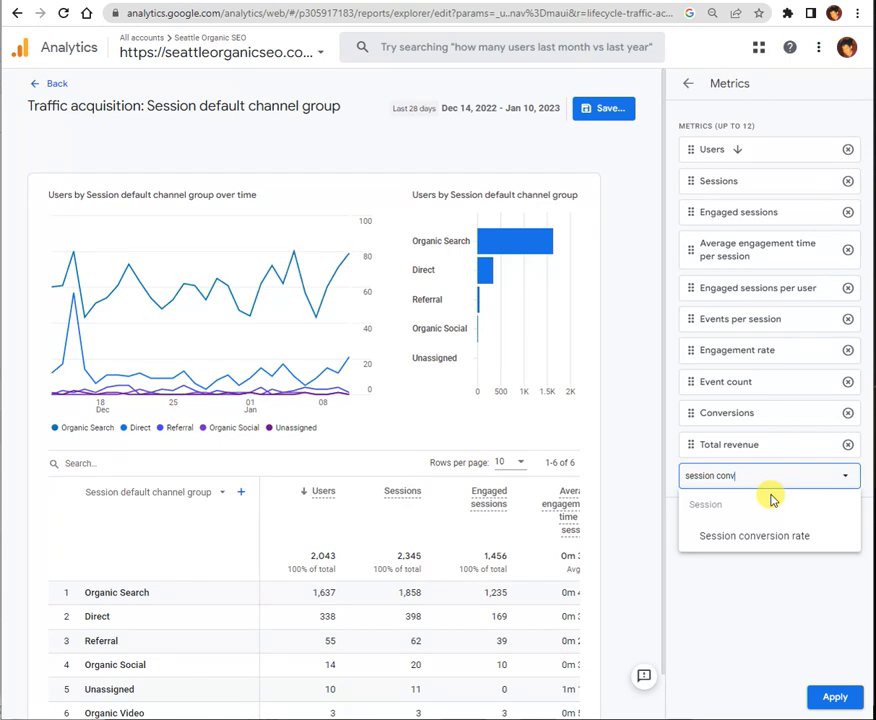
click(779, 537)
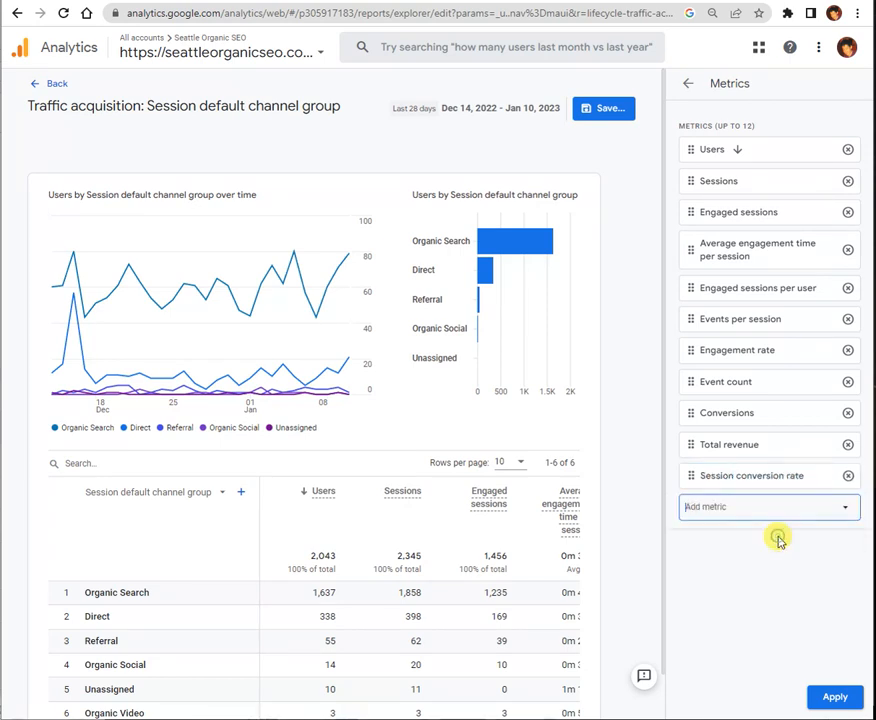
click(754, 481)
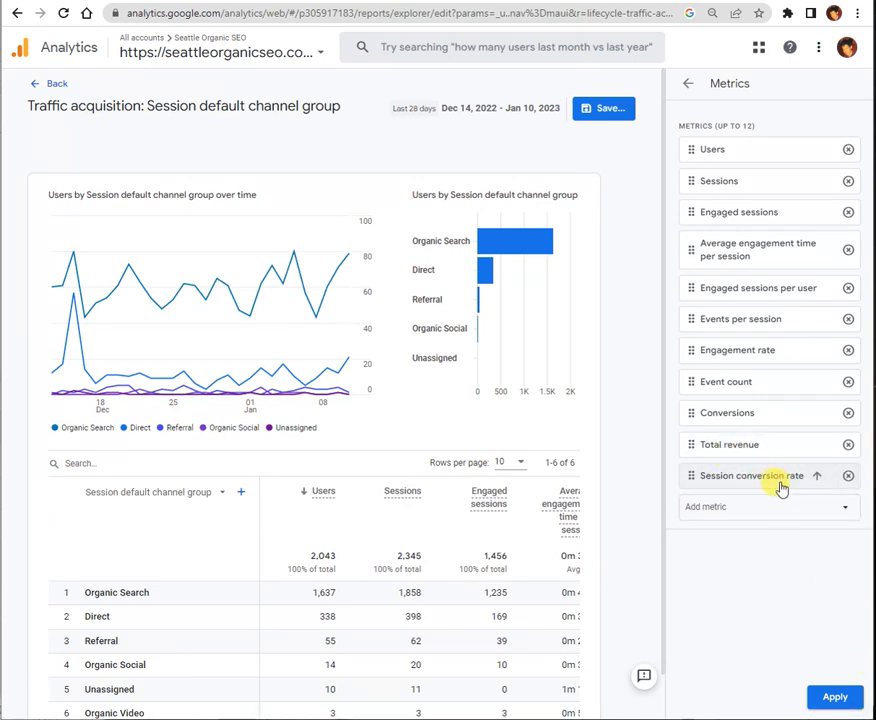
click(835, 697)
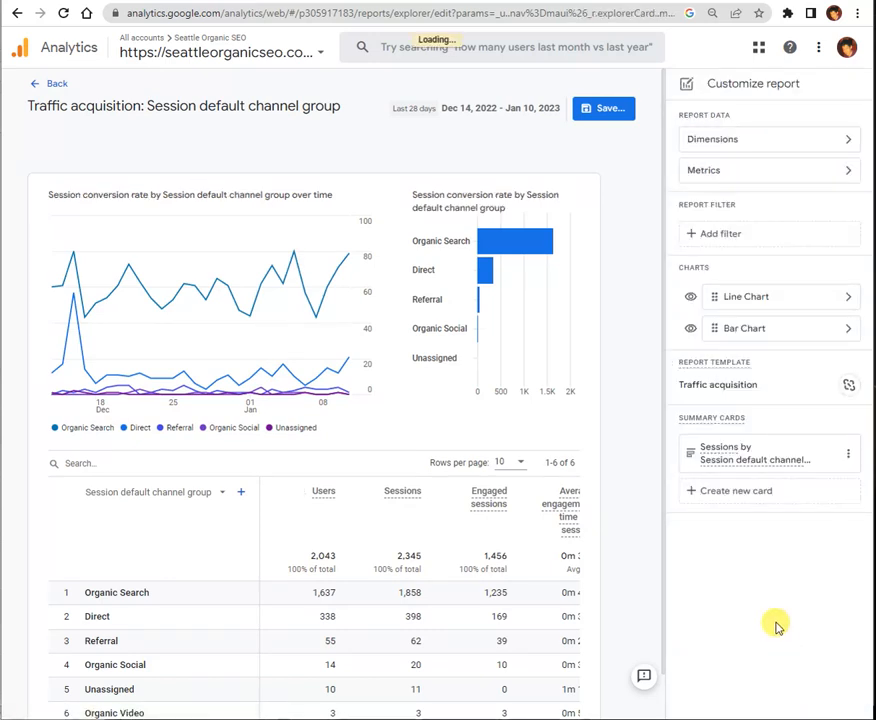
- Examine the Session conversion rate column for each channel group in the report table
scroll(493, 541, down, 2)
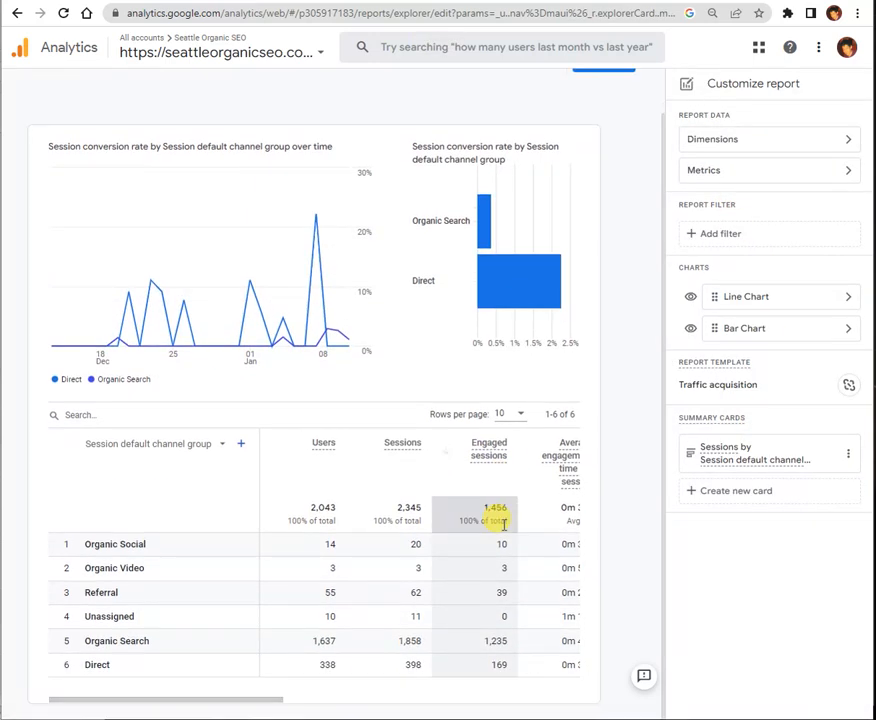
drag(264, 708, 608, 708)
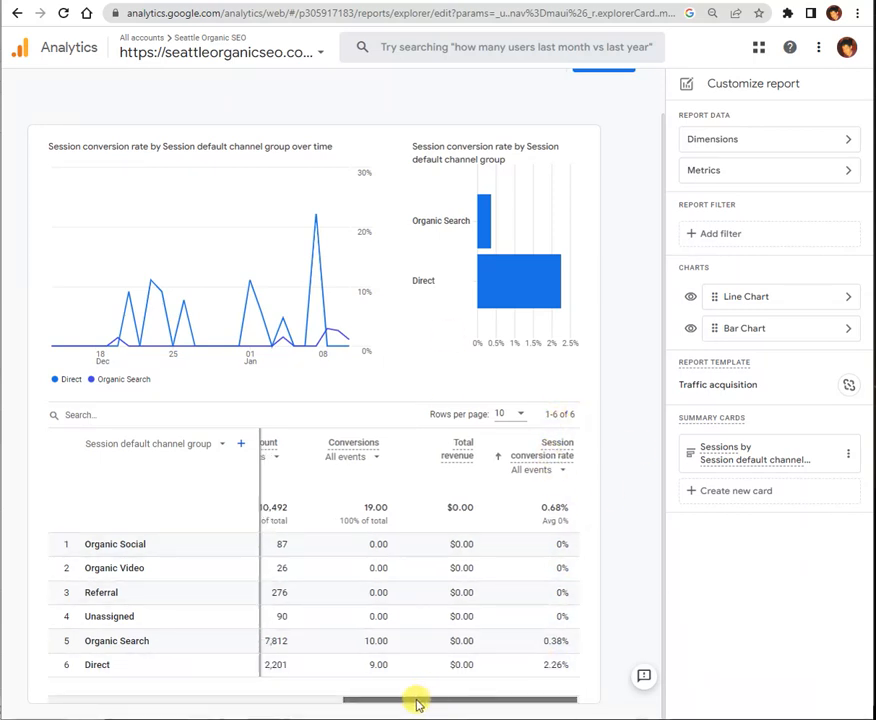
drag(416, 700, 86, 704)
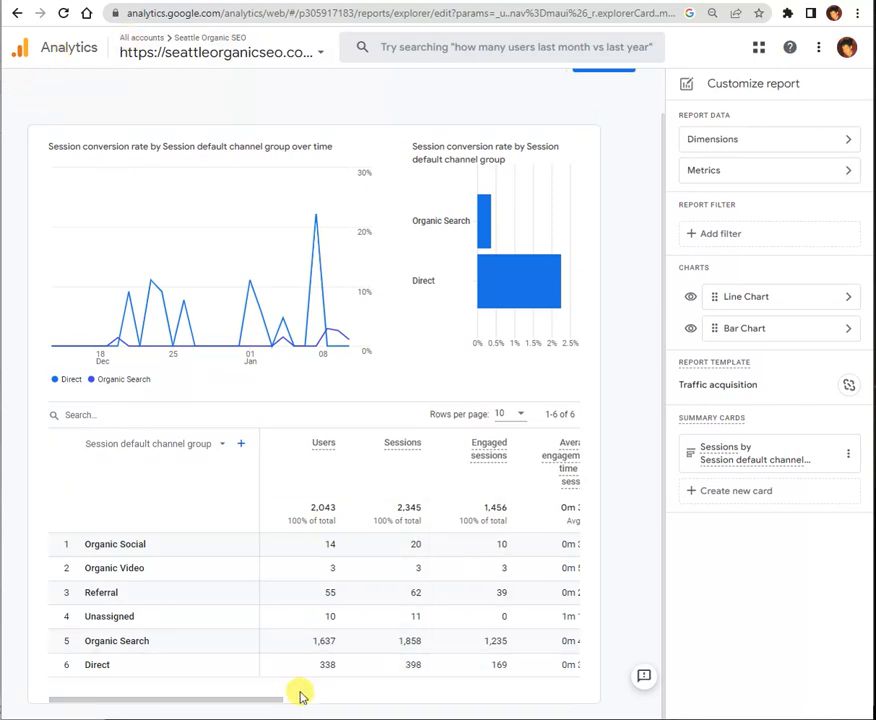
drag(280, 700, 98, 600)
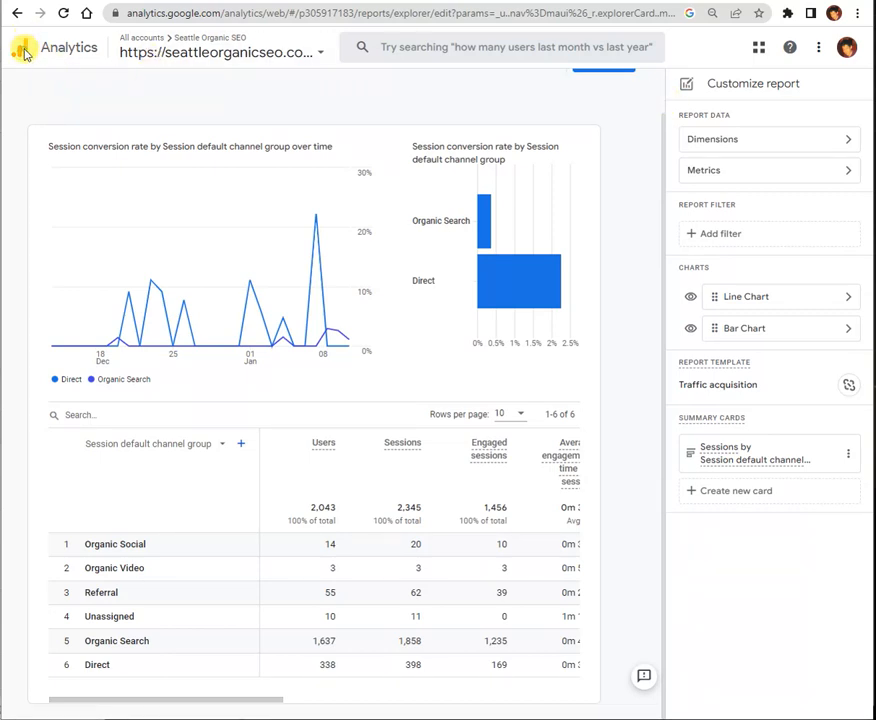
- Leave the report customization without saving and return to the standard Traffic acquisition report
click(17, 13)
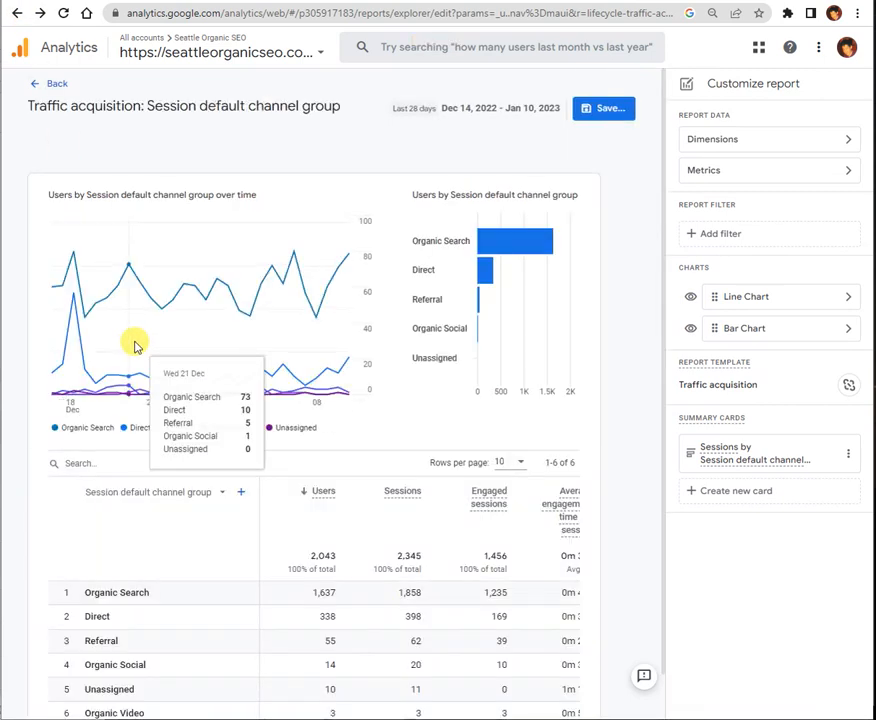
click(36, 84)
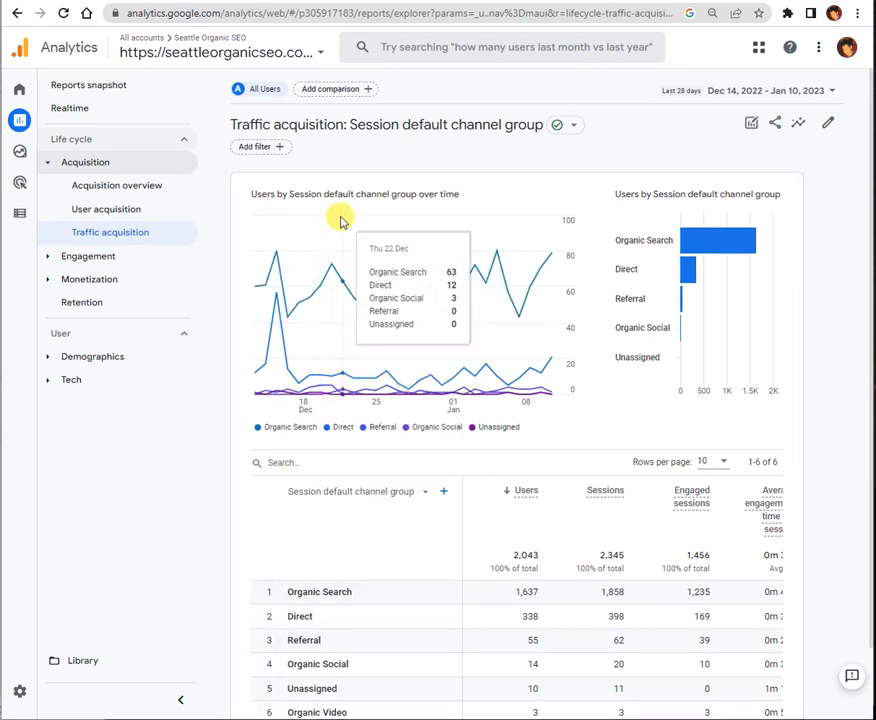
mouse_move(17, 205)
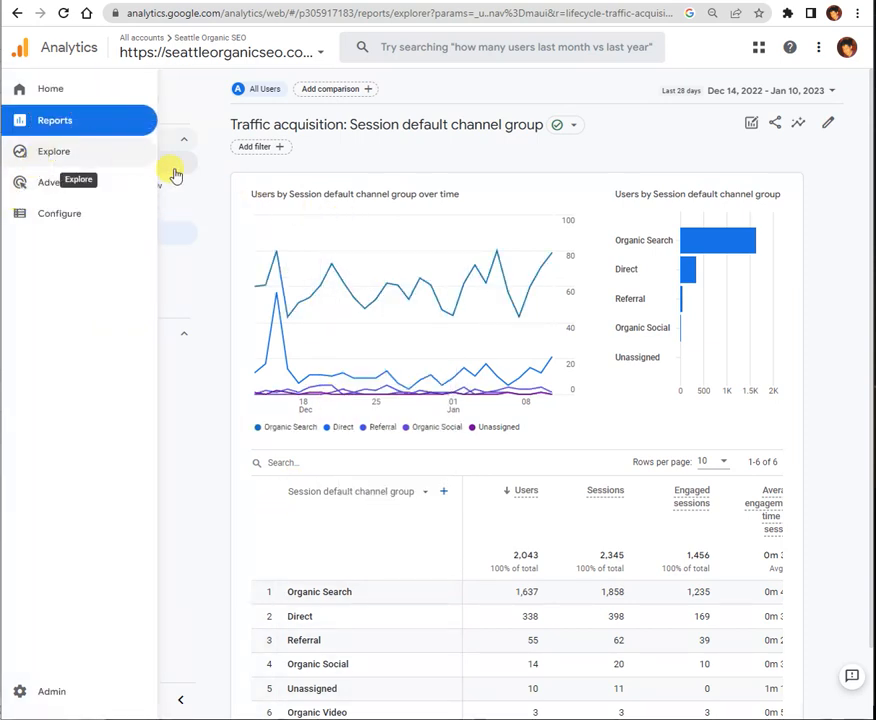
- Create a blank exploration and import the Session source / medium dimension from the Traffic source group
click(43, 151)
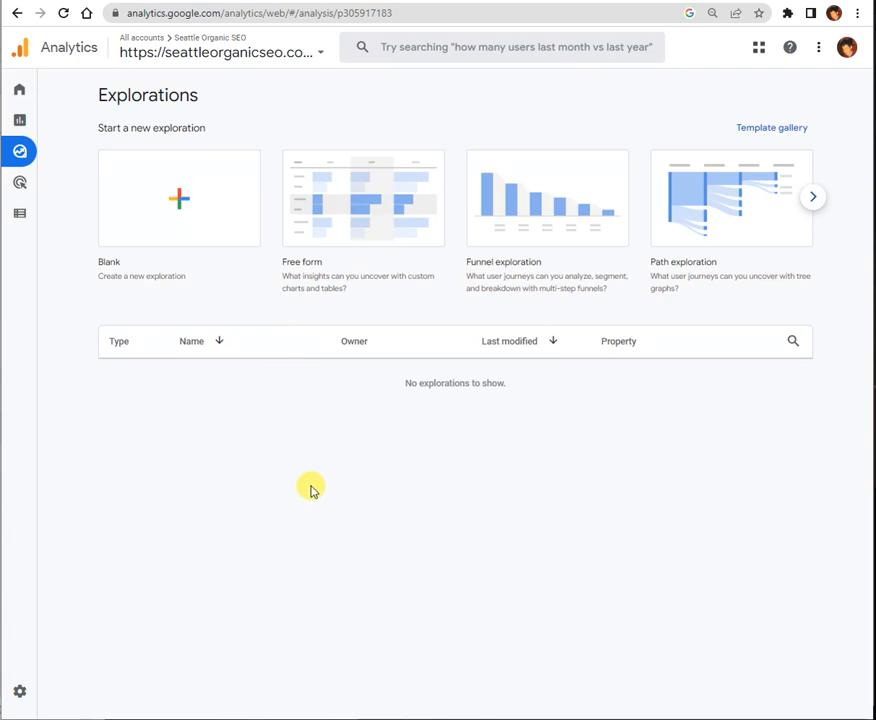
click(182, 200)
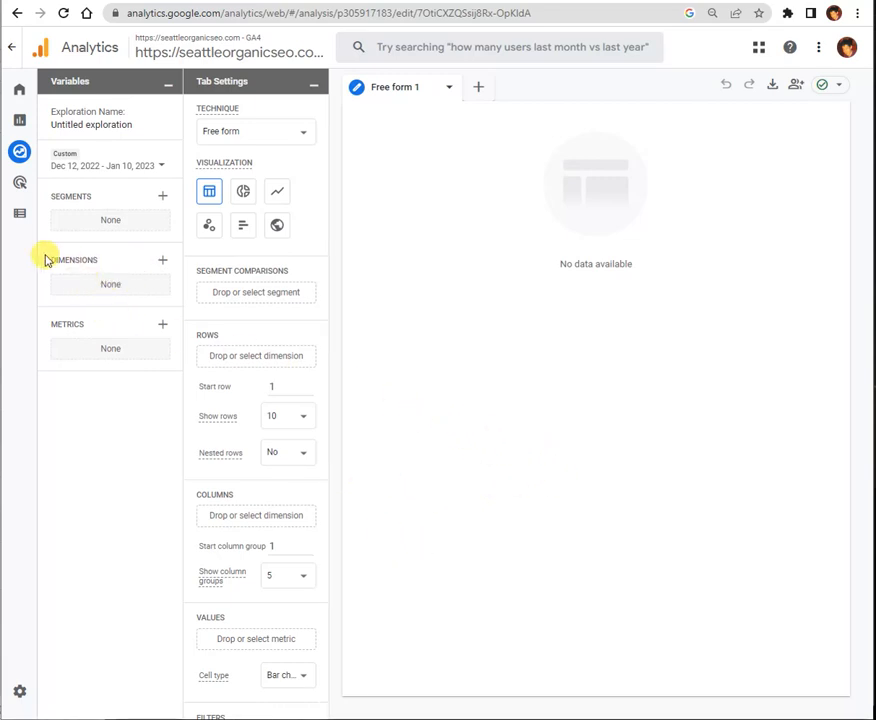
click(163, 261)
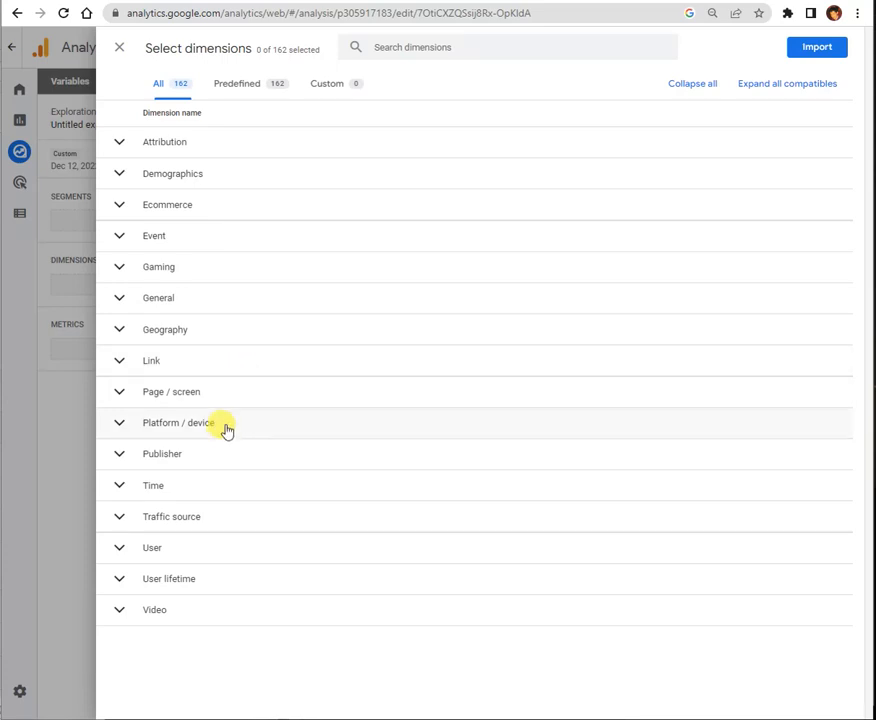
click(219, 518)
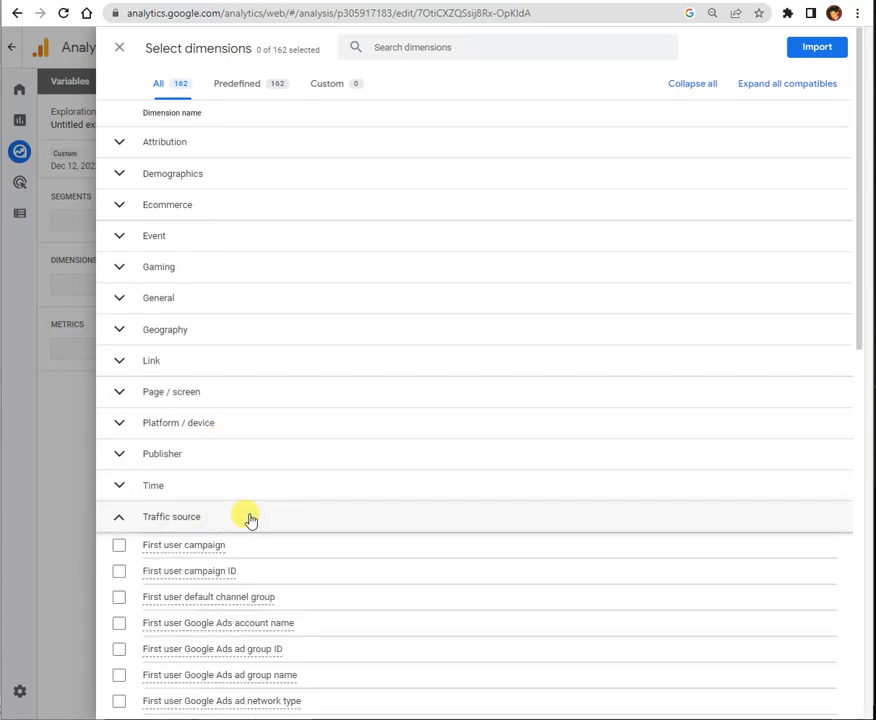
scroll(250, 519, down, 2)
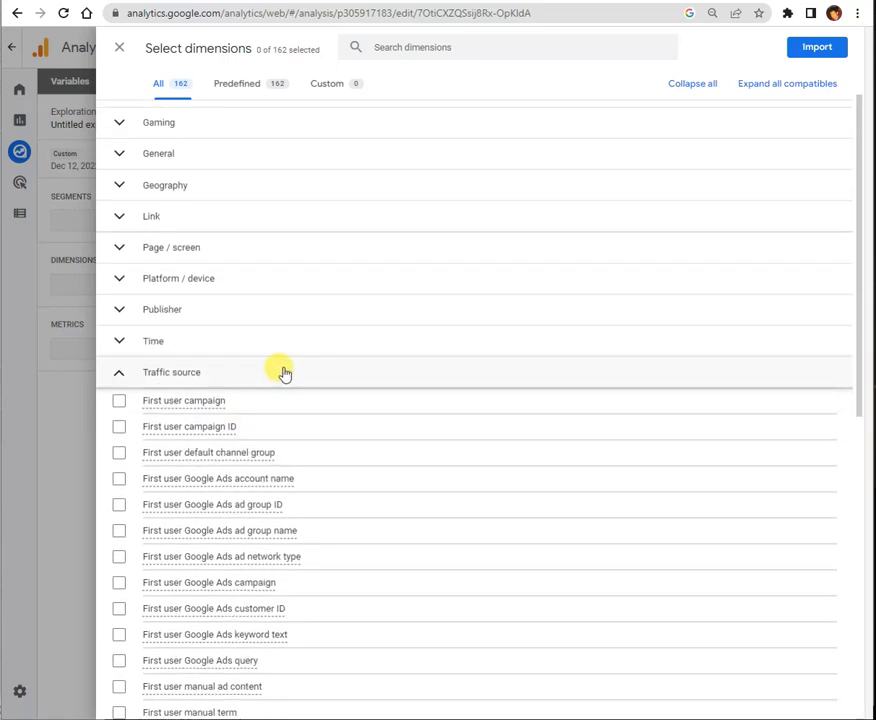
scroll(284, 373, down, 3)
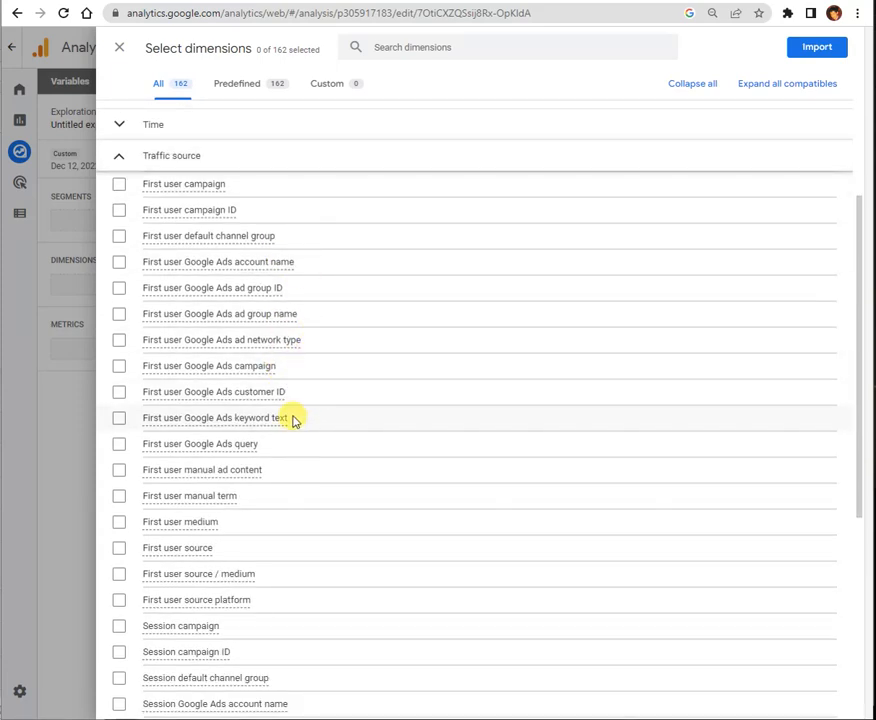
scroll(270, 487, down, 4)
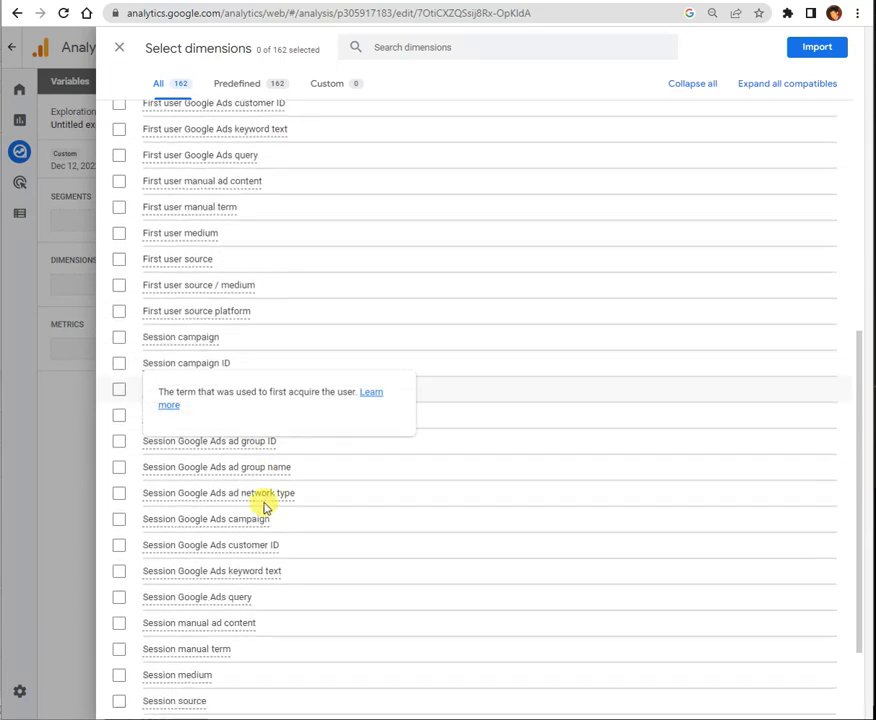
scroll(262, 607, down, 2)
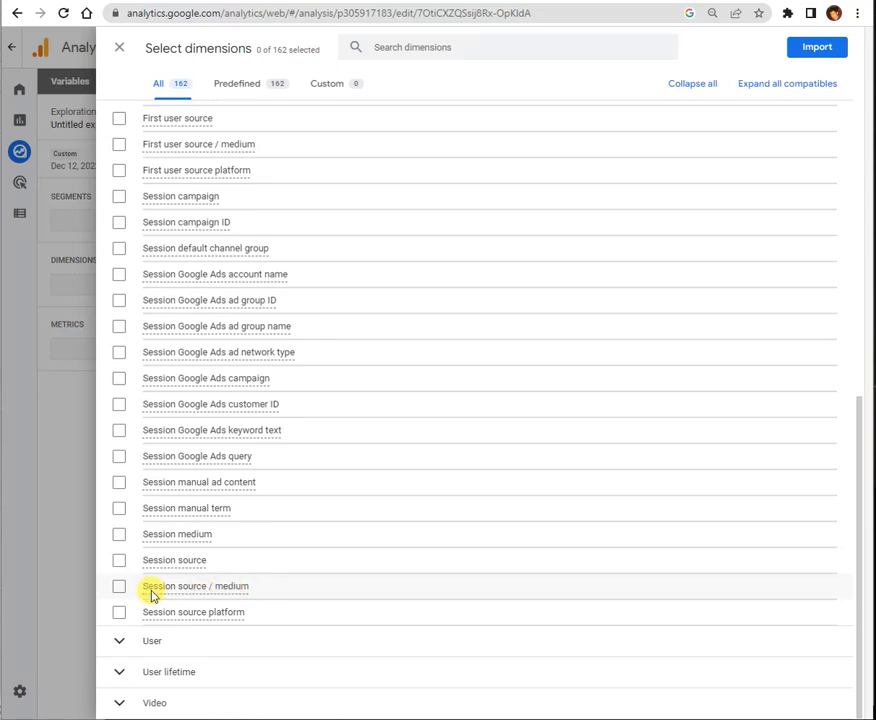
click(118, 590)
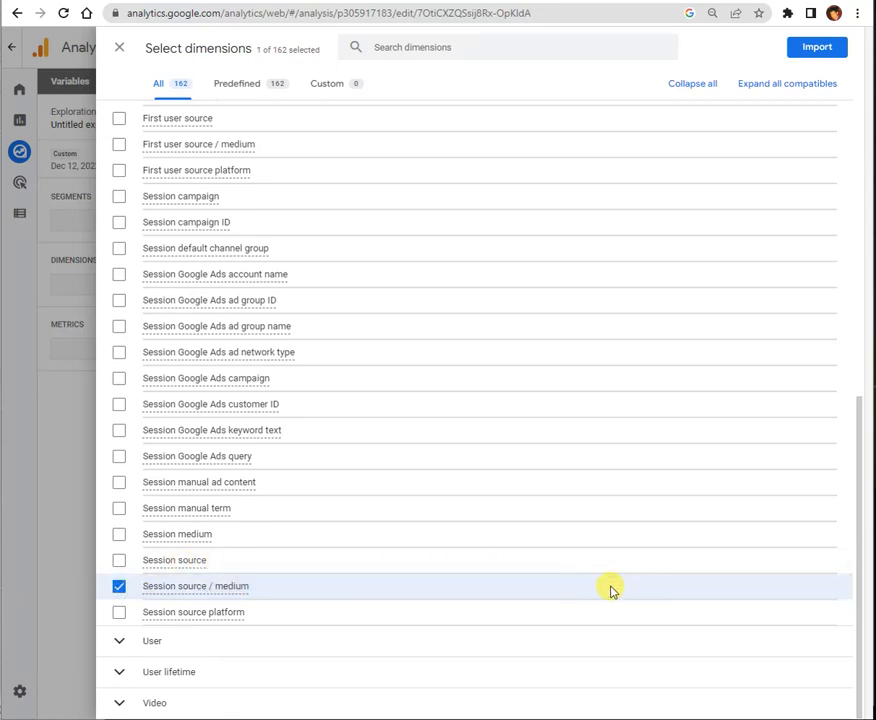
click(826, 50)
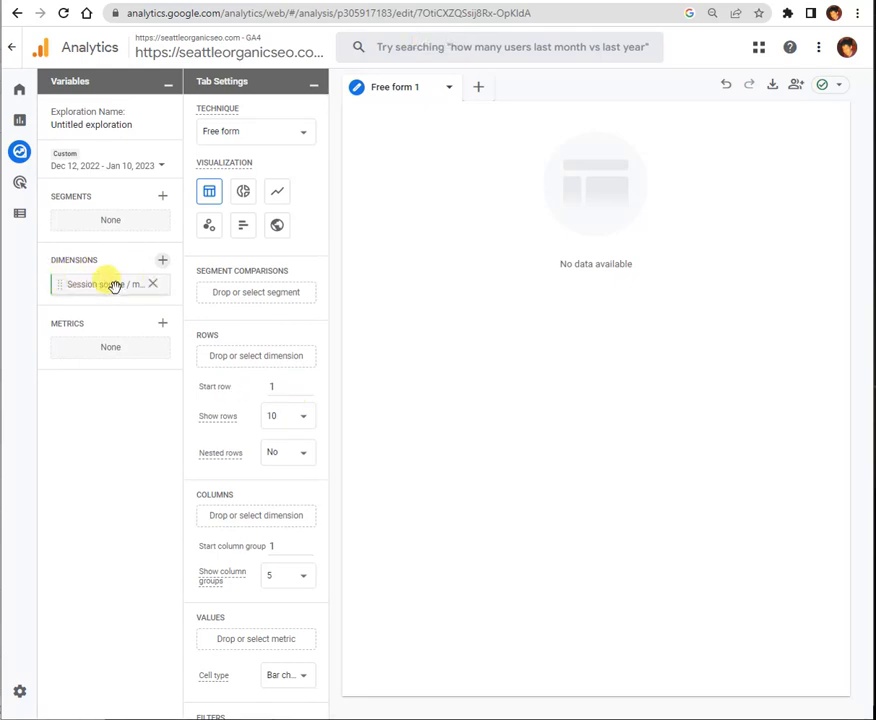
- Open the exploration's metric selection and choose the Sessions metric from the Session group
click(163, 323)
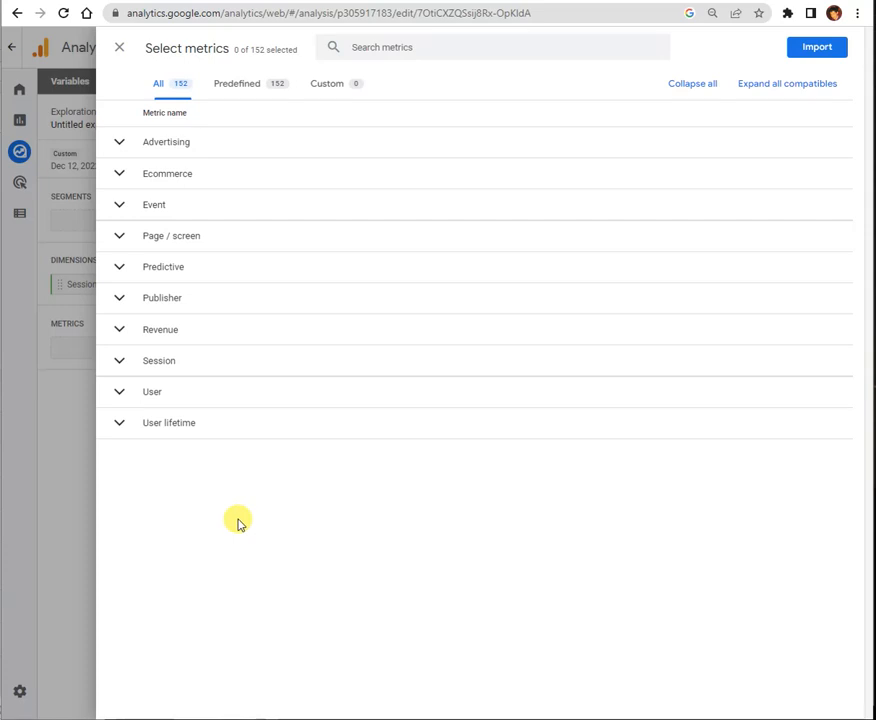
click(153, 363)
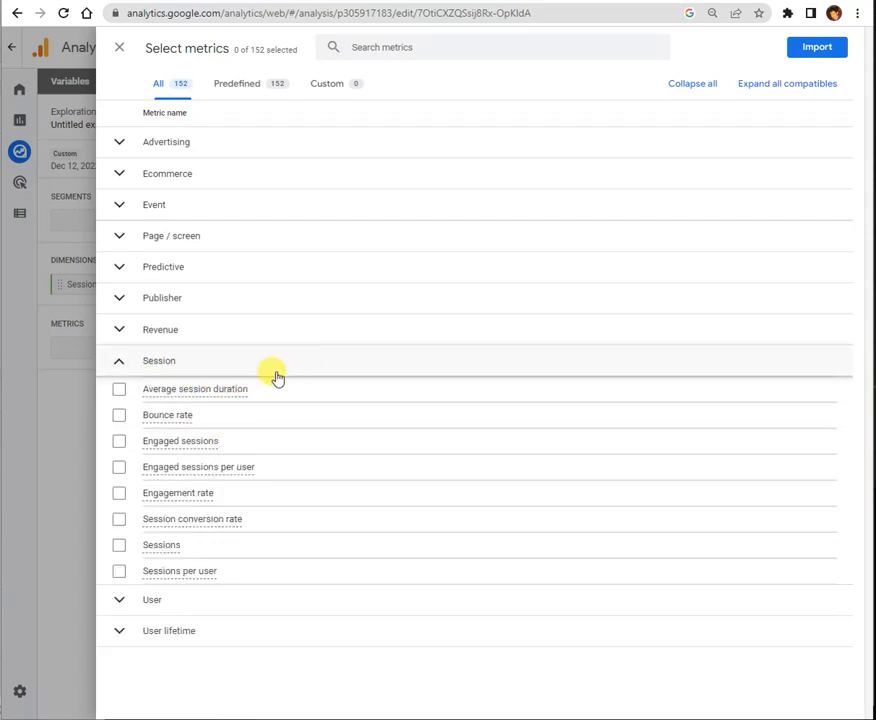
click(160, 549)
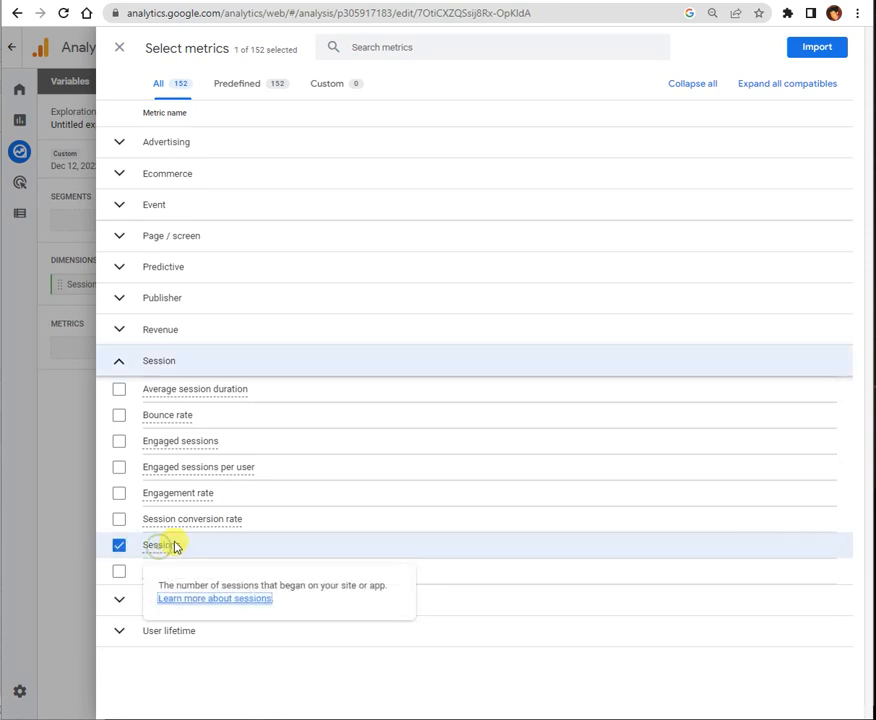
click(122, 359)
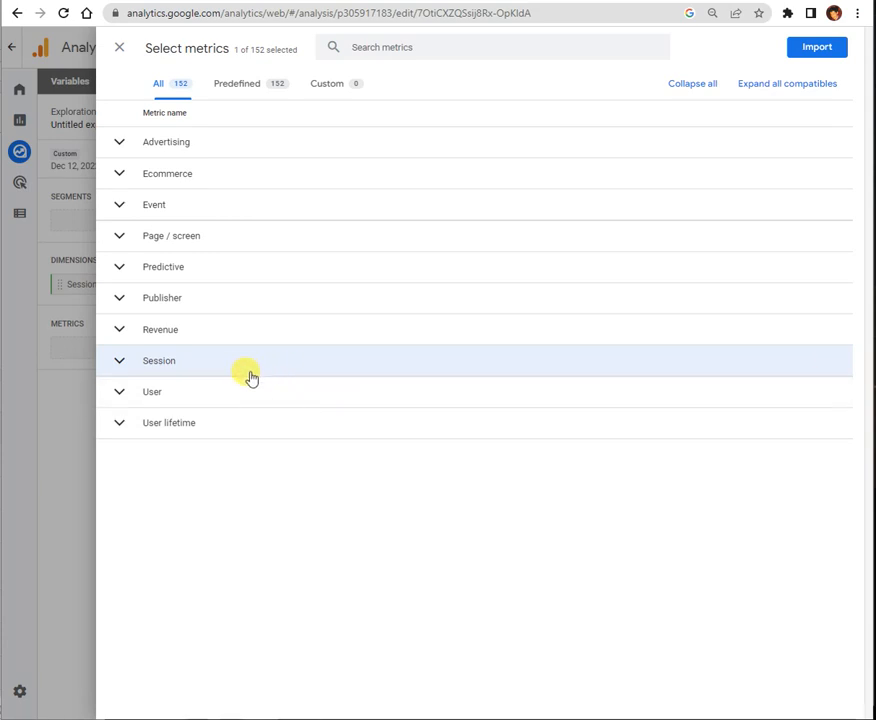
- Select the Total users and User conversion rate metrics from the User group
click(197, 398)
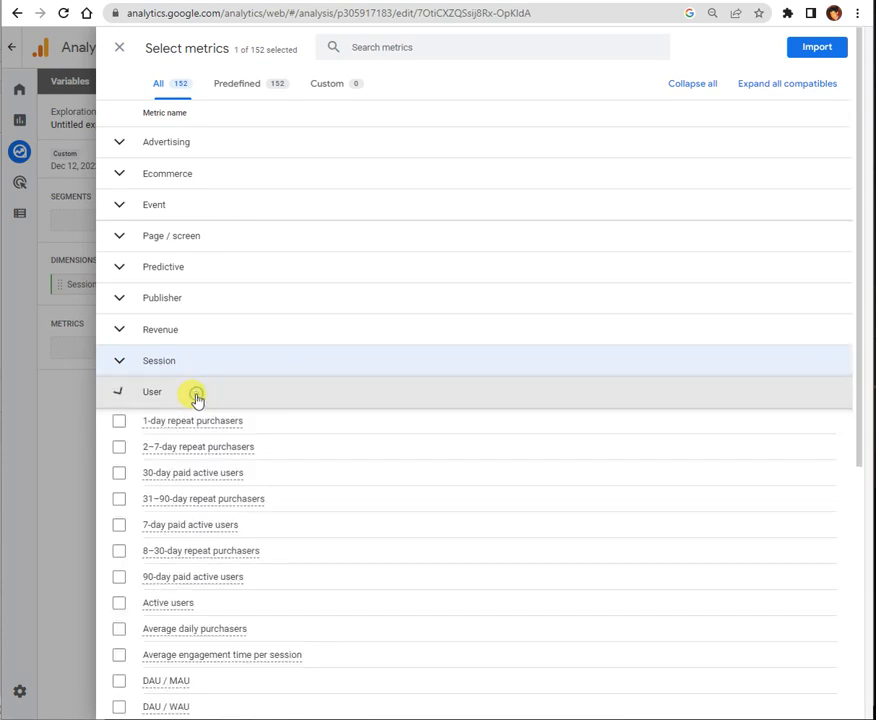
scroll(227, 524, down, 4)
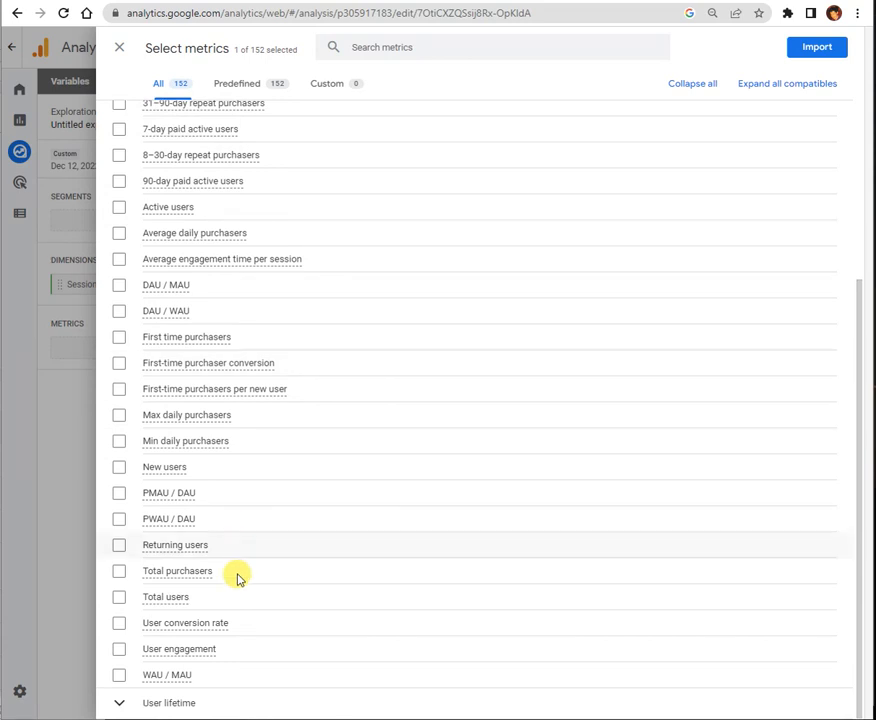
click(118, 600)
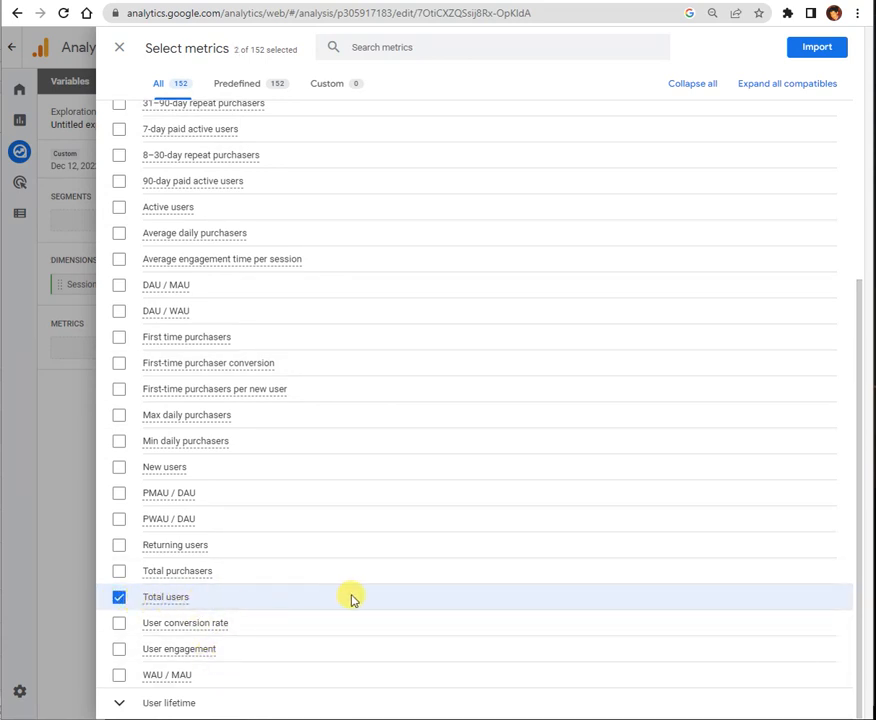
click(177, 630)
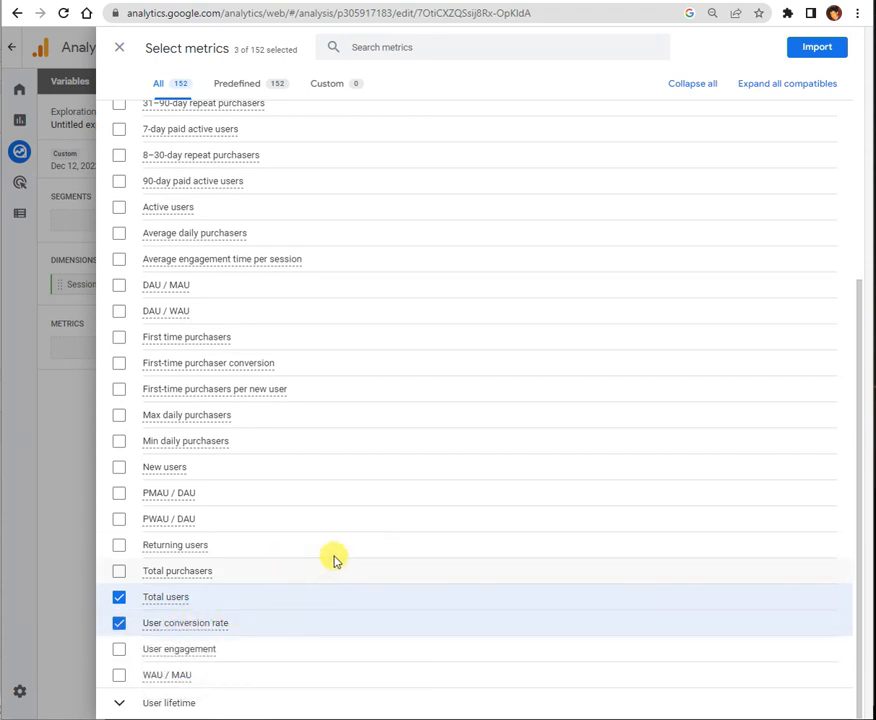
scroll(225, 560, up, 4)
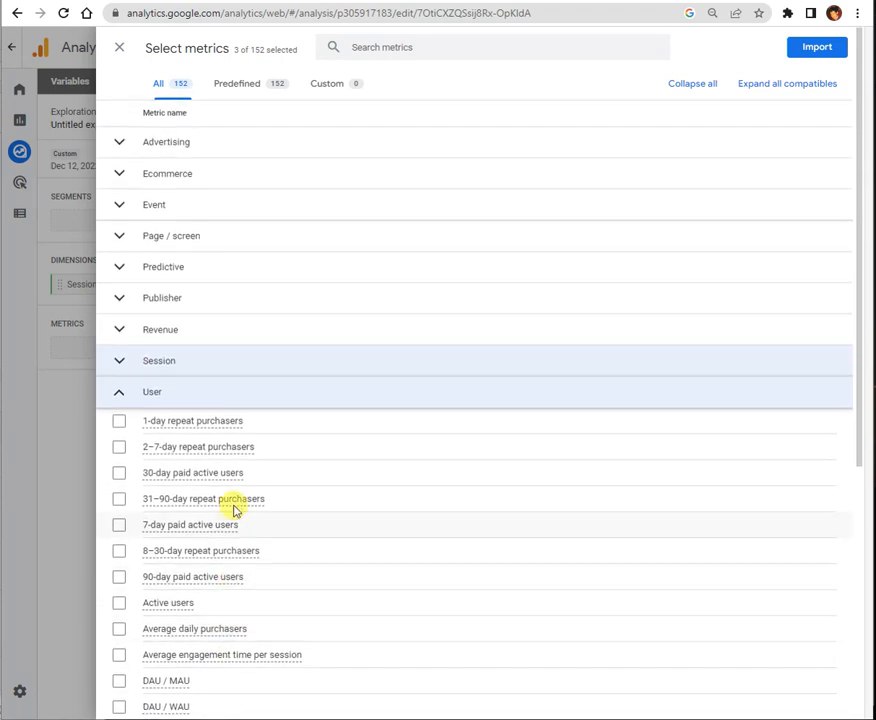
click(198, 396)
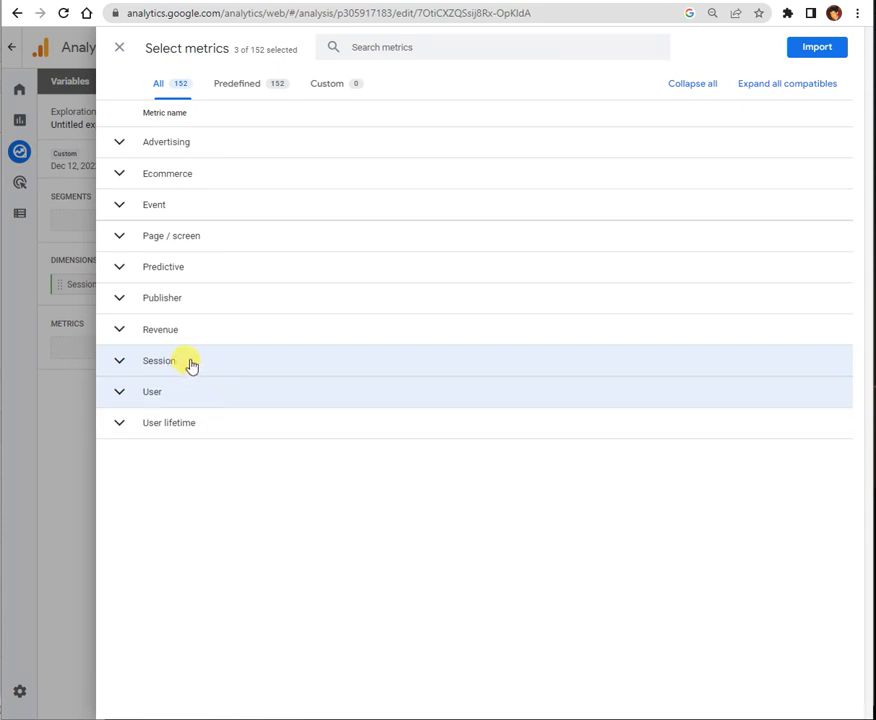
- Select the Session conversion rate metric and check the description of User conversion rate in the User group
click(191, 364)
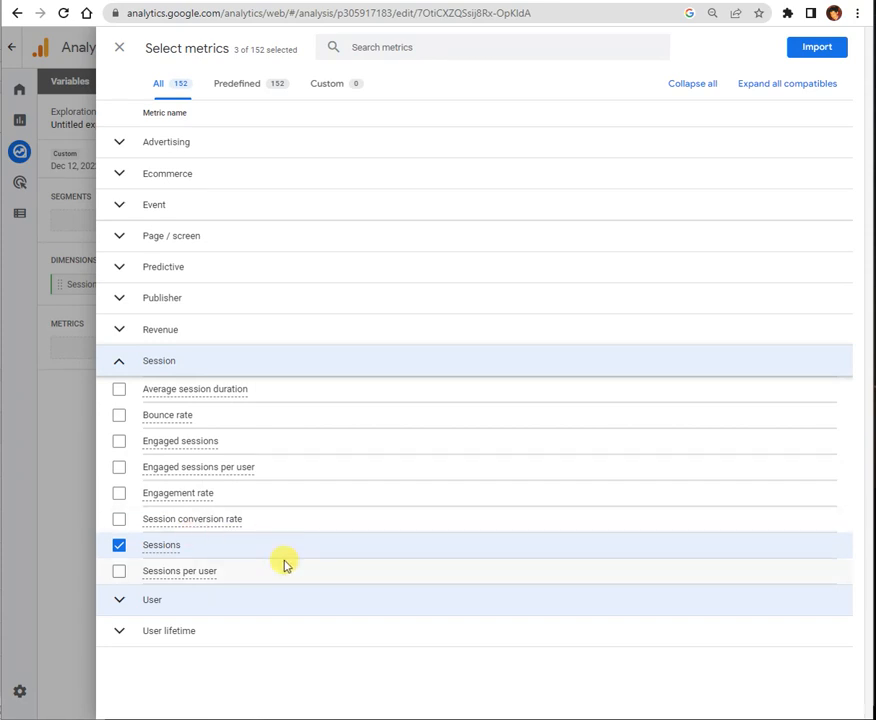
mouse_move(198, 529)
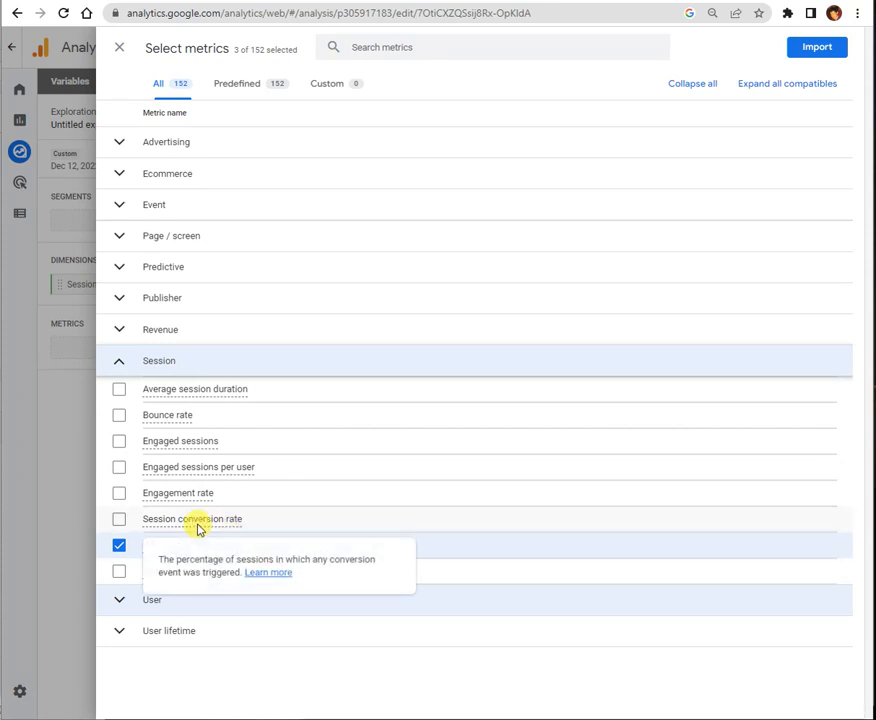
click(119, 520)
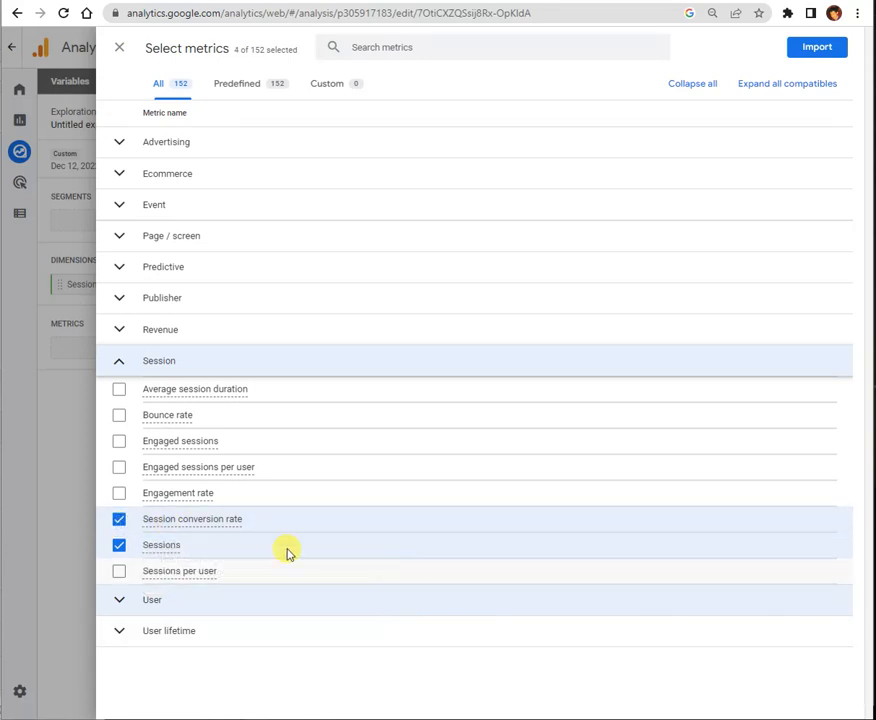
click(120, 366)
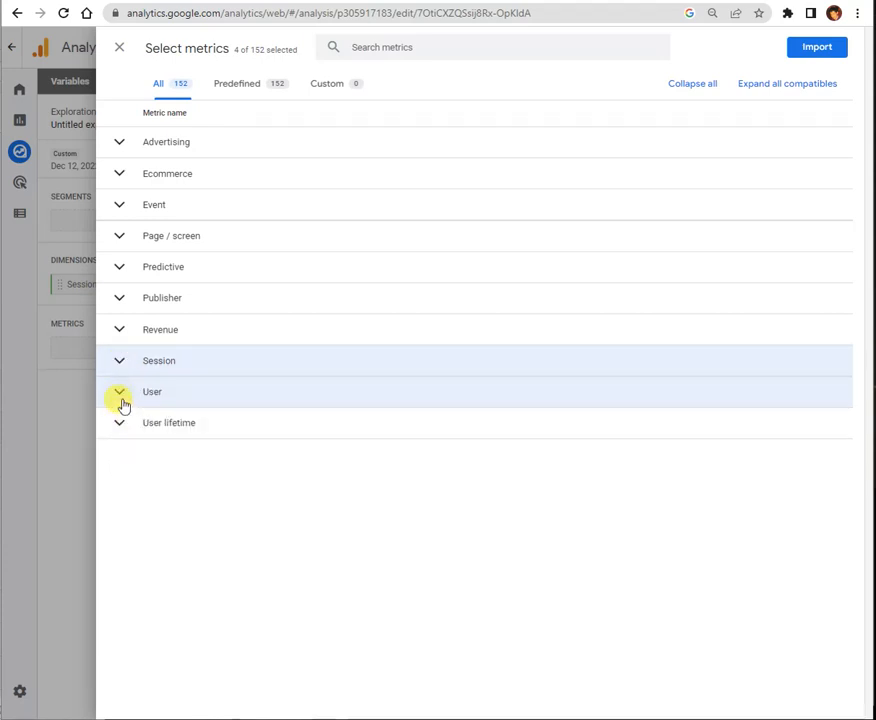
click(119, 397)
scroll(262, 545, down, 4)
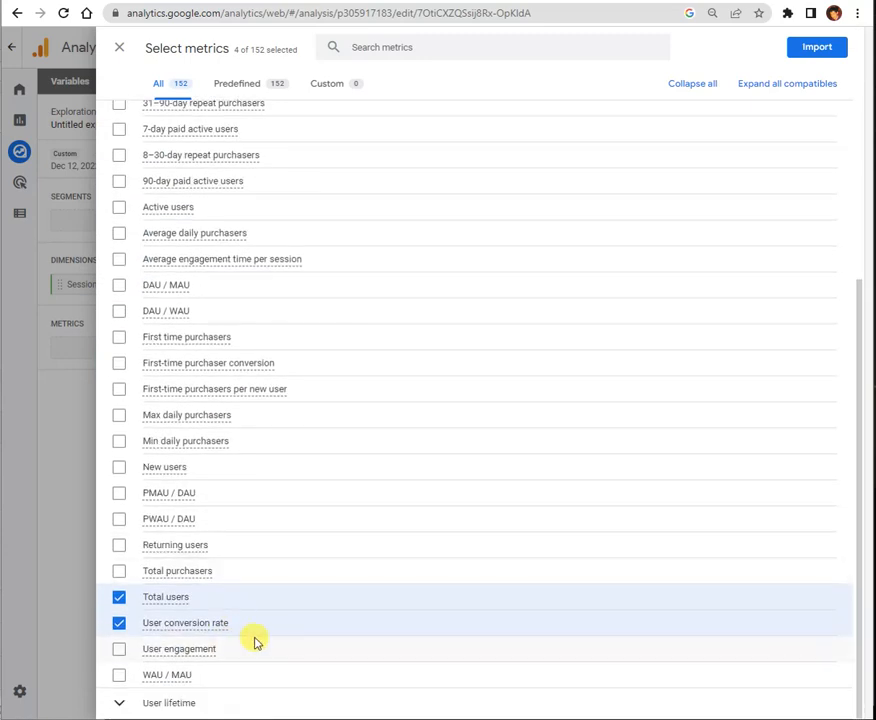
mouse_move(267, 637)
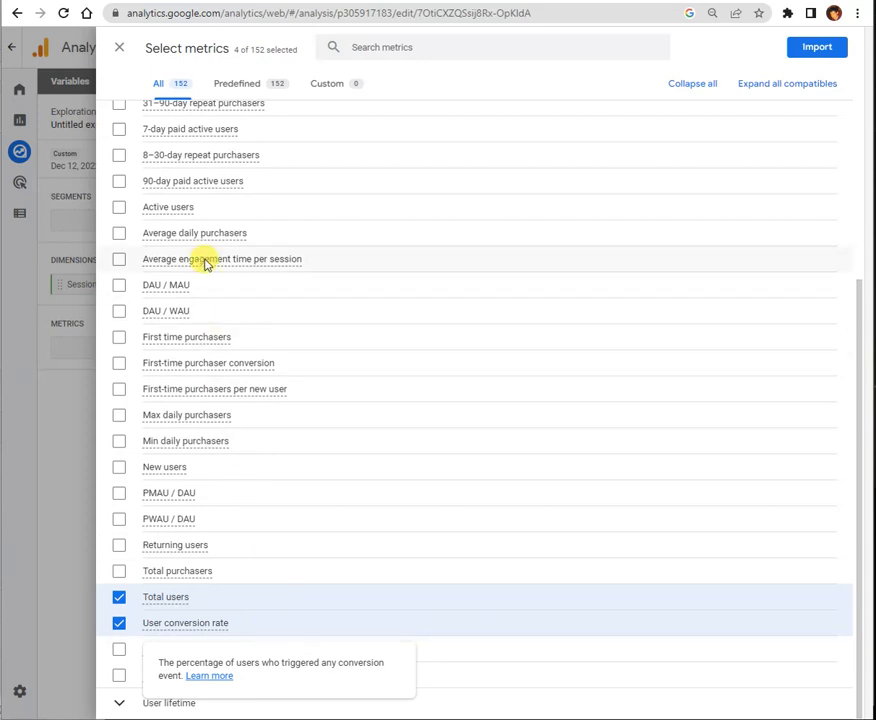
scroll(205, 263, up, 3)
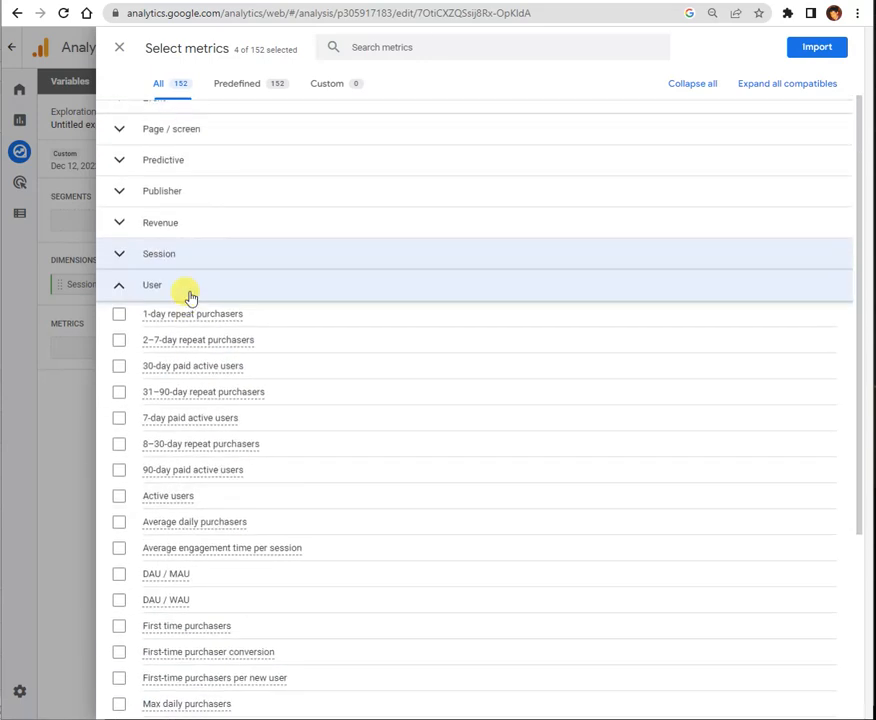
click(118, 289)
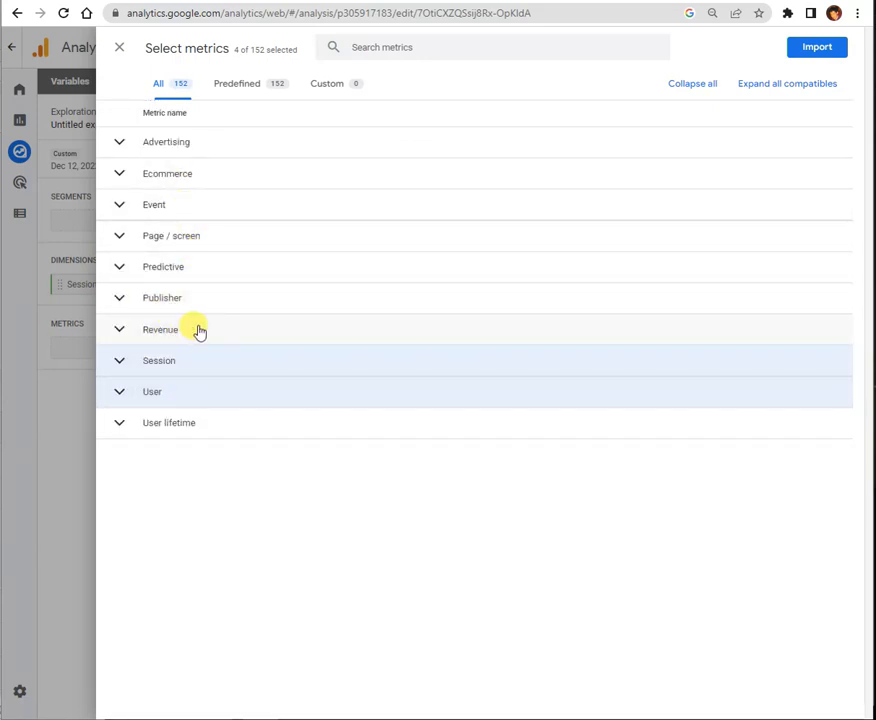
- Select the Conversions metric from the Event group and import all the chosen metrics into the exploration
click(188, 206)
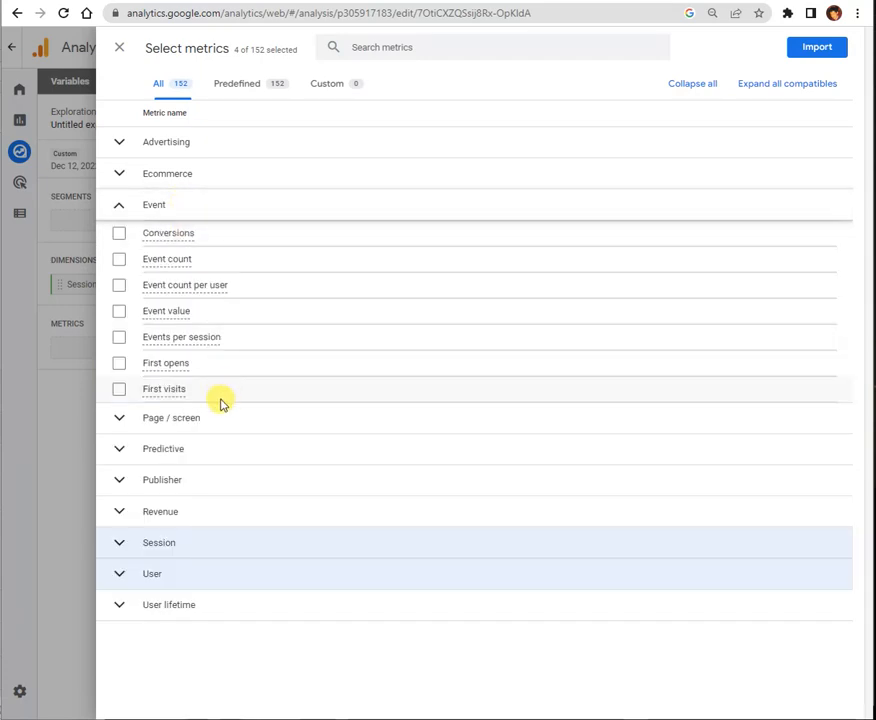
click(120, 232)
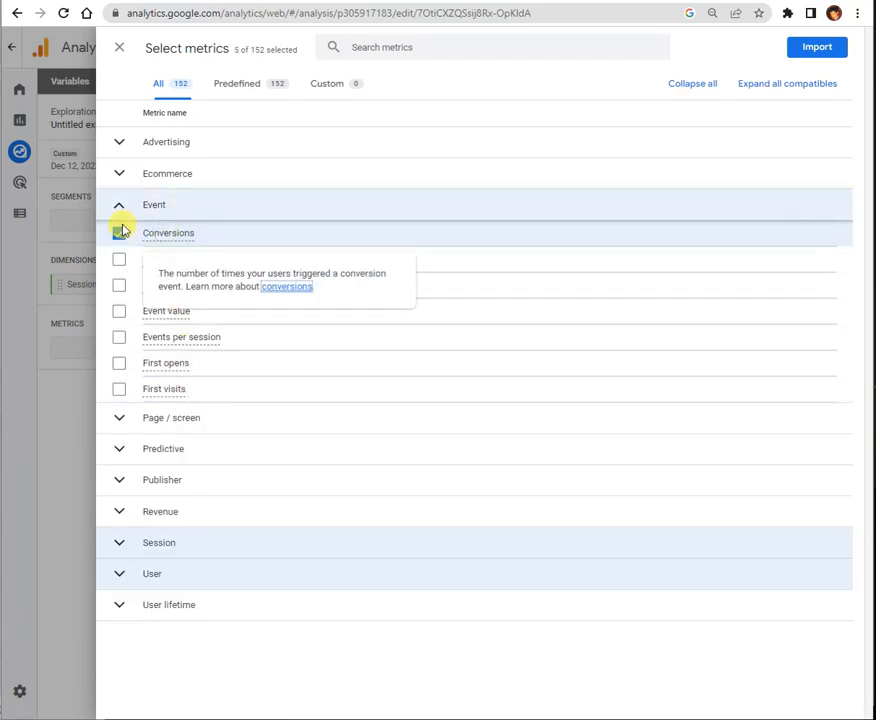
click(118, 205)
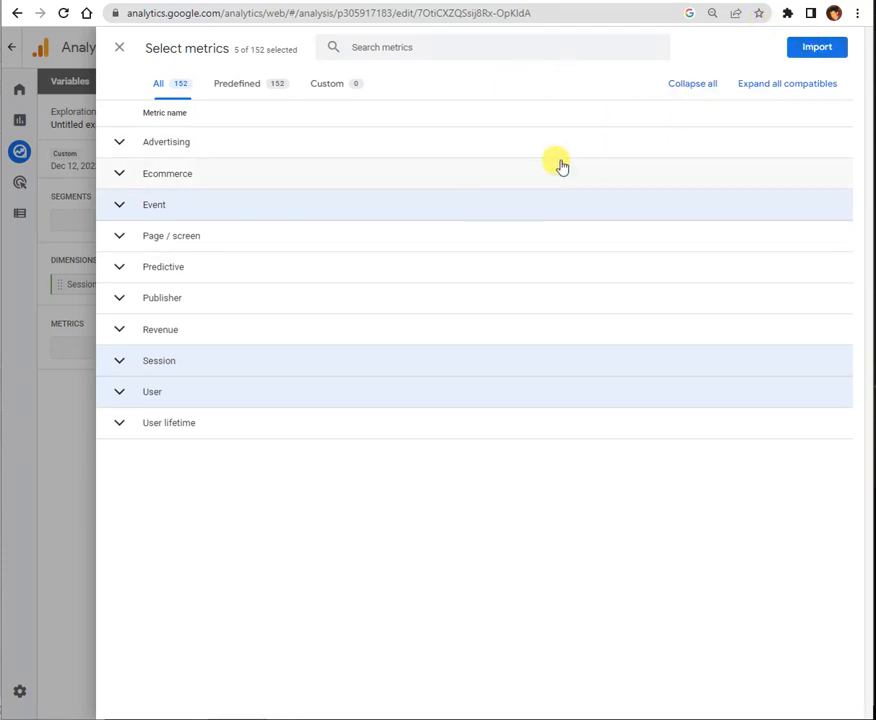
click(821, 50)
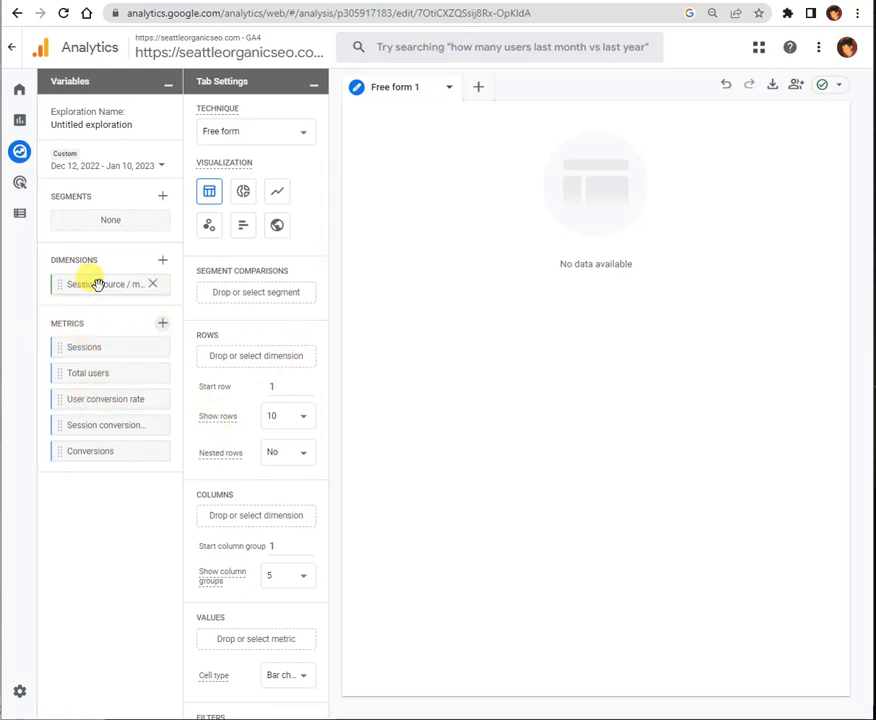
- Set Session source / medium as the row dimension and Sessions as a value of the free-form table
drag(94, 284, 250, 360)
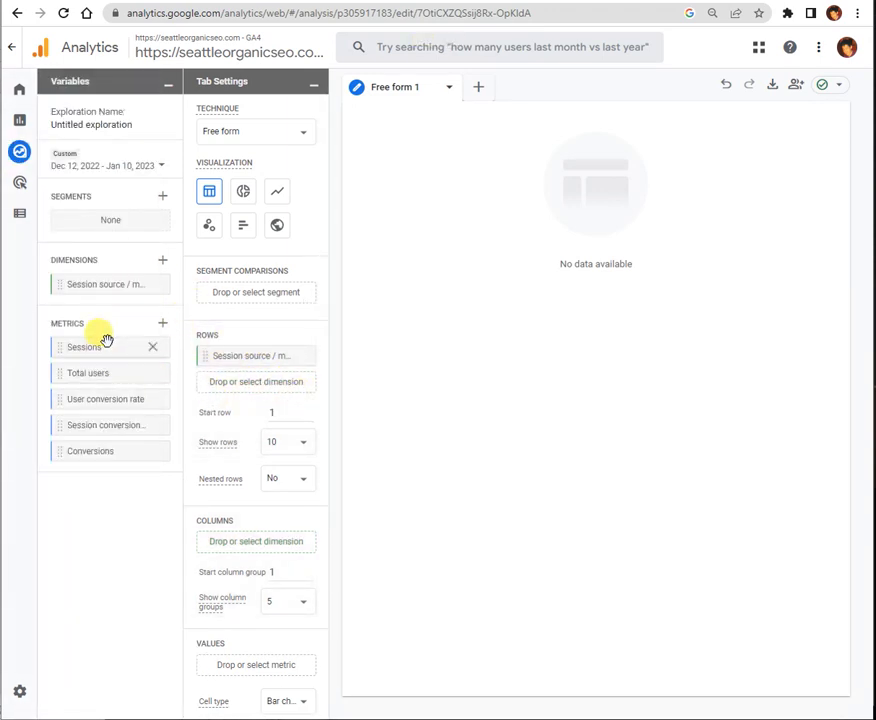
drag(111, 346, 246, 524)
scroll(250, 524, down, 3)
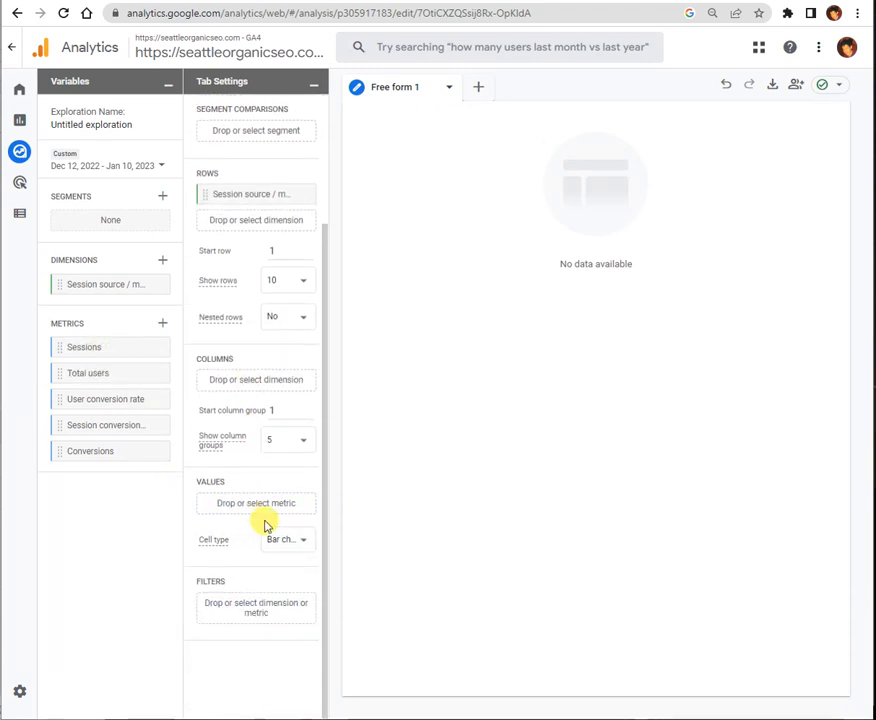
drag(77, 345, 235, 500)
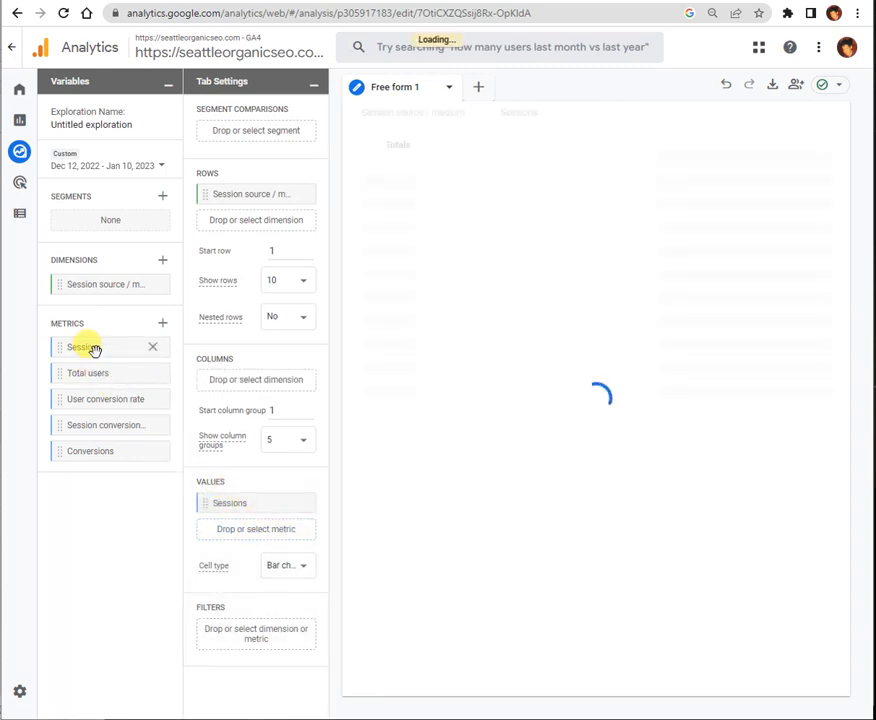
- Add Total users, Session conversion rate and Conversions as values of the free-form table
drag(97, 373, 238, 540)
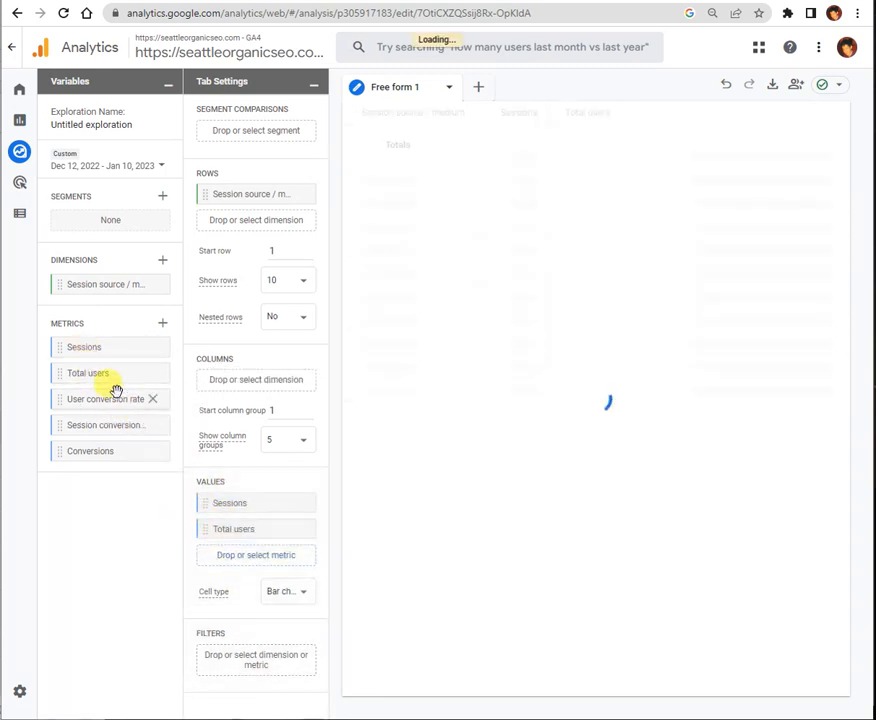
drag(111, 397, 278, 560)
drag(115, 417, 260, 556)
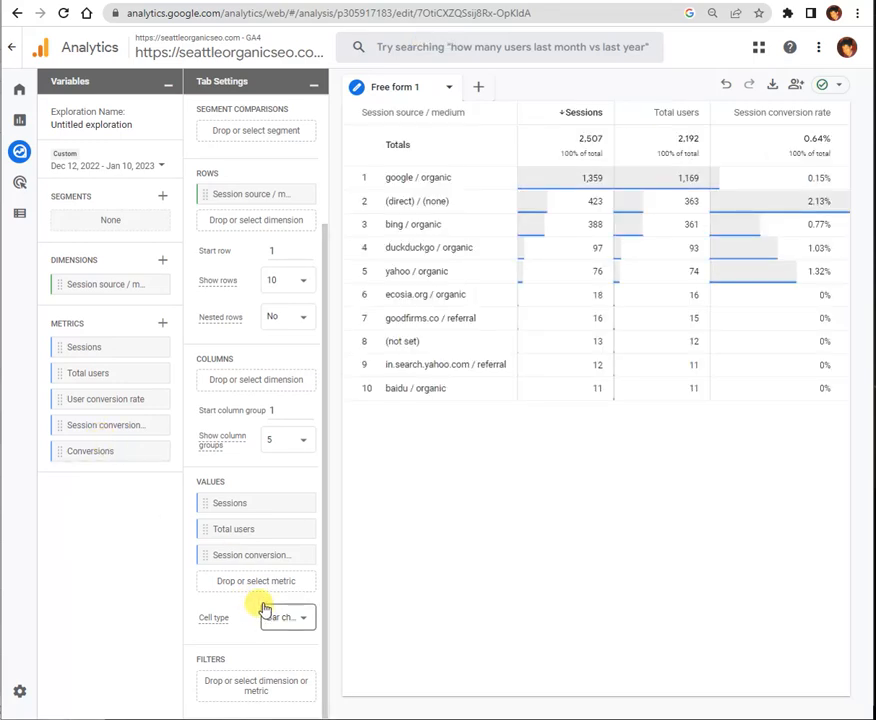
drag(97, 447, 237, 583)
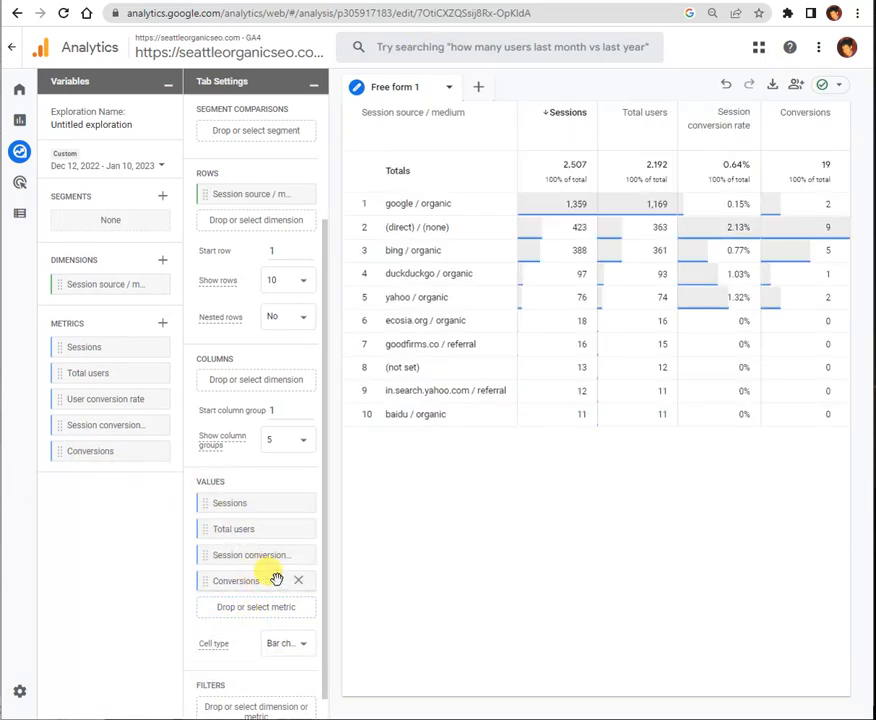
- Swap the Session conversion rate value for User conversion rate and switch it back to Session conversion rate
drag(92, 398, 236, 578)
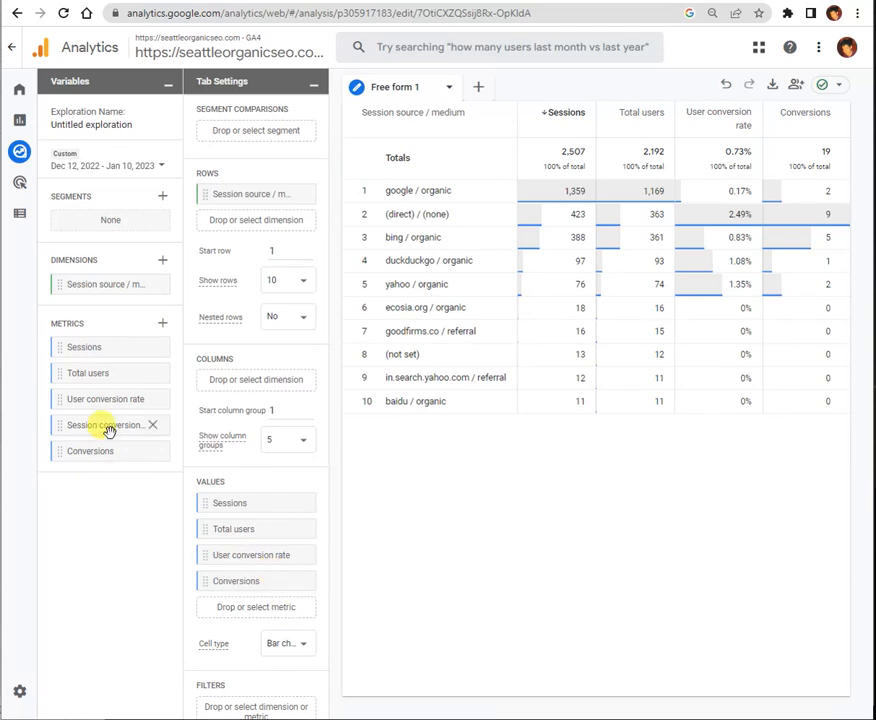
drag(112, 427, 260, 584)
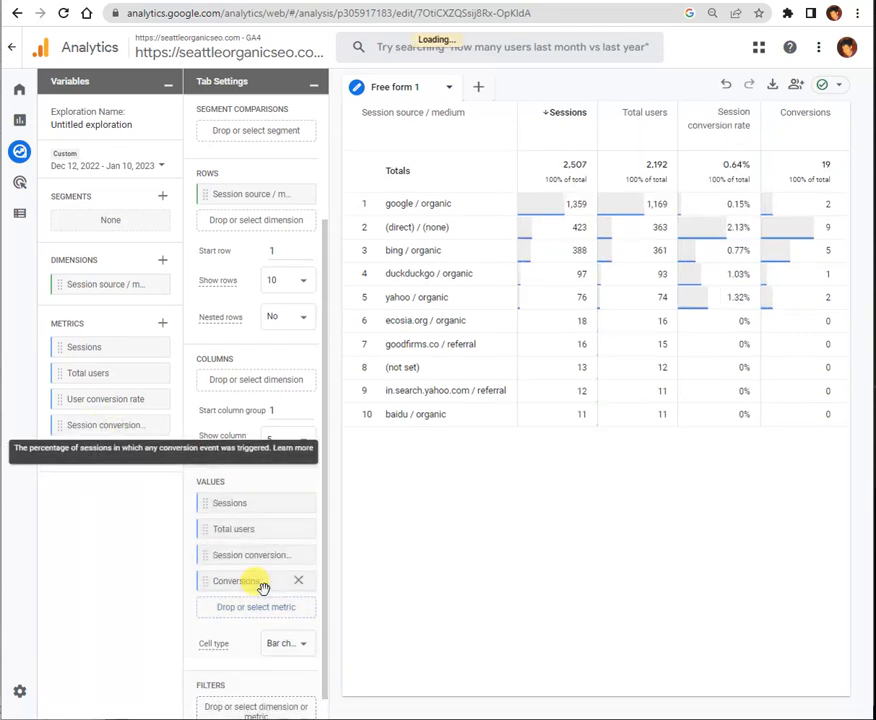
- Review the free-form table's tab settings, and minimize Variables and Tab Settings to view the table at full width
scroll(285, 640, down, 1)
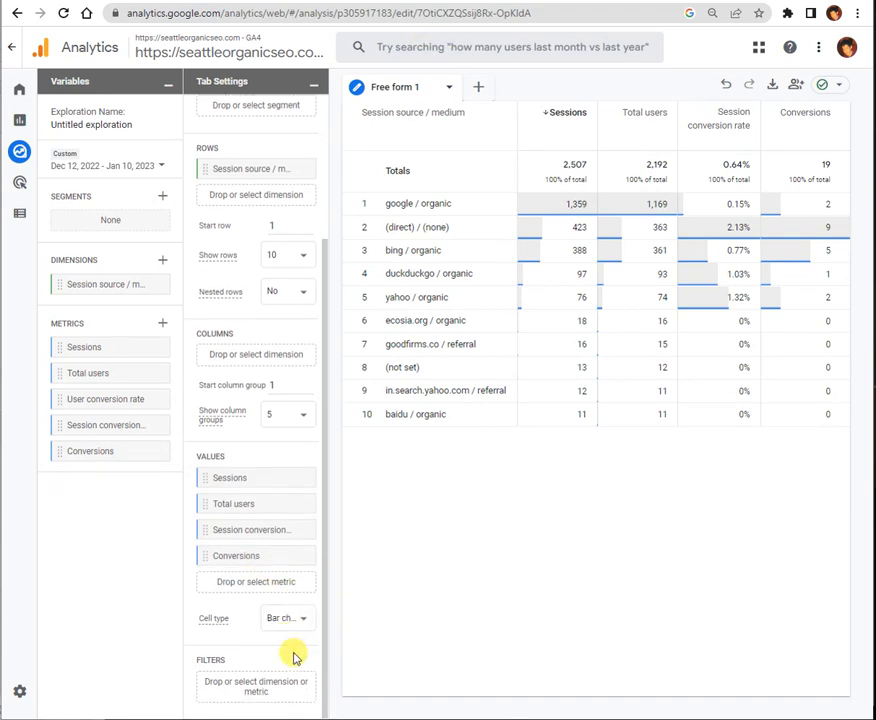
scroll(295, 658, up, 2)
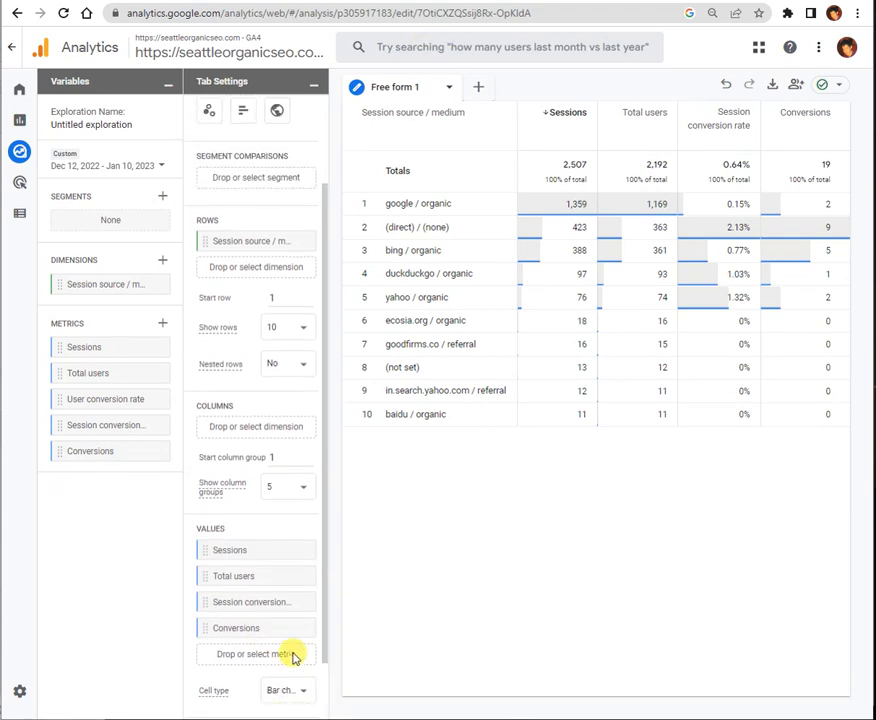
scroll(296, 658, down, 2)
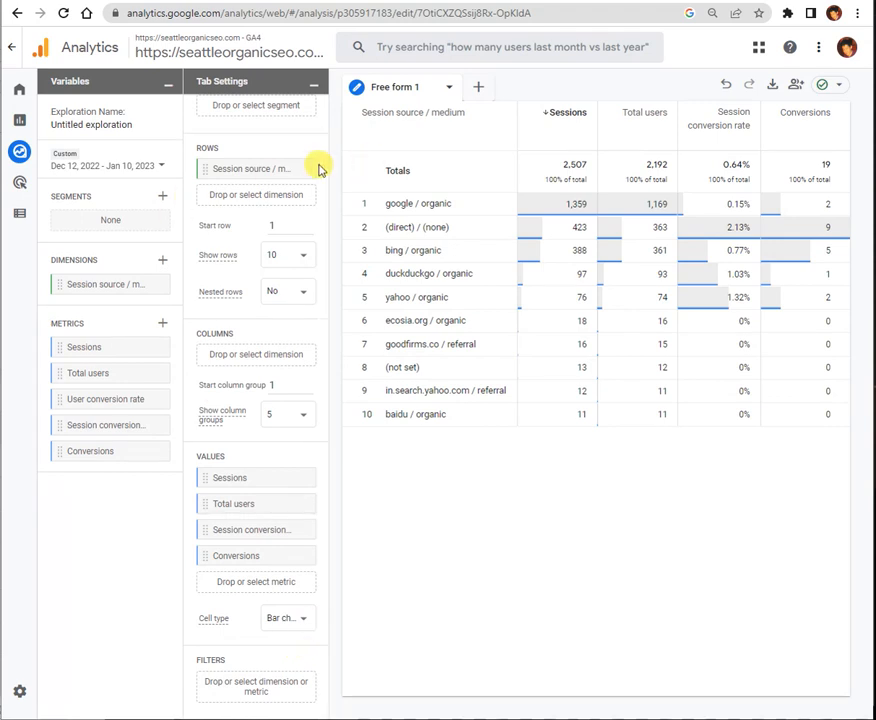
scroll(280, 480, up, 2)
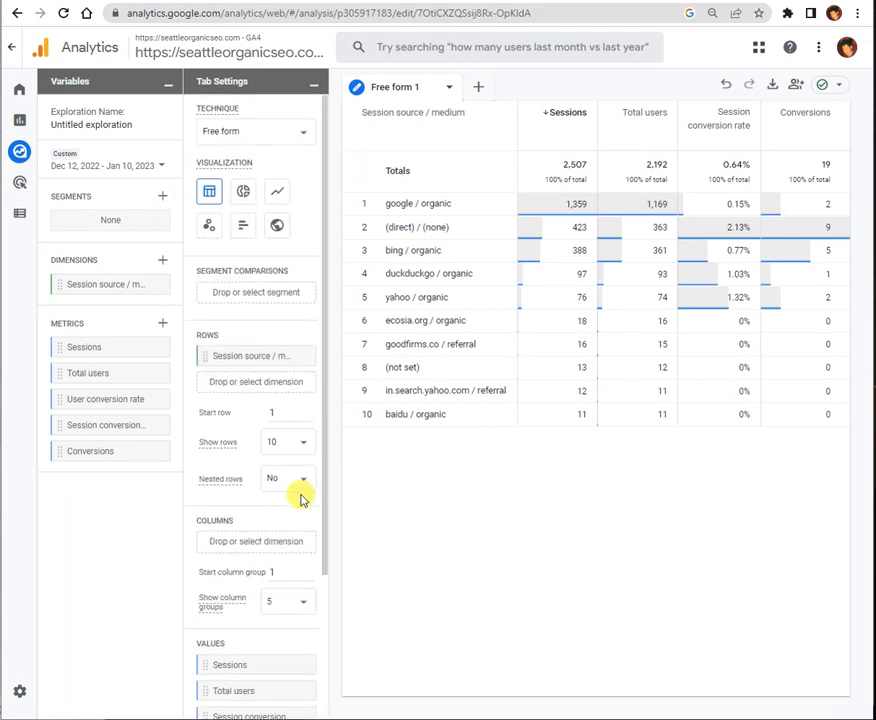
scroll(303, 498, down, 2)
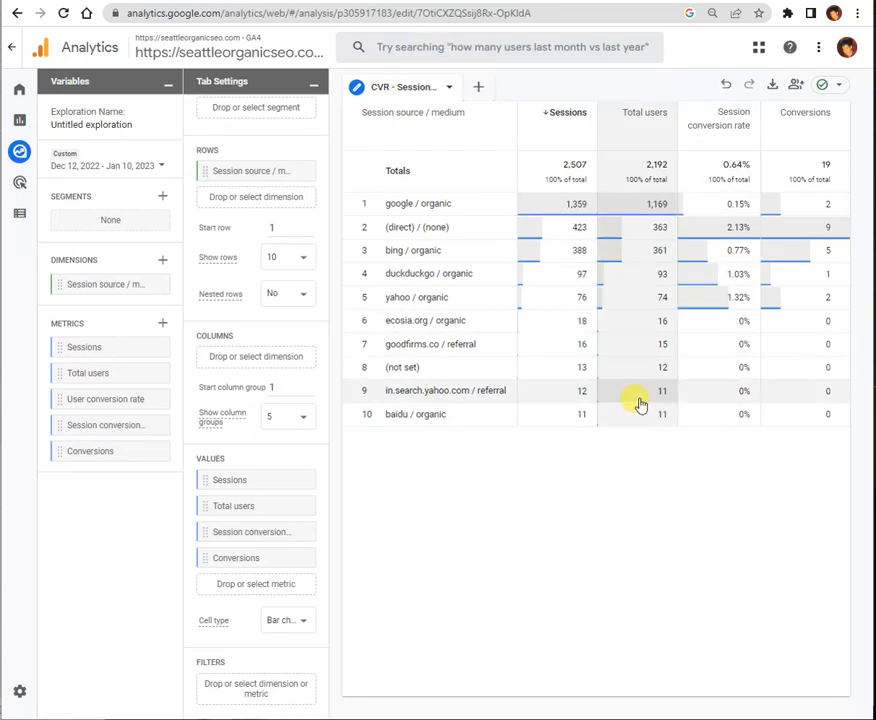
click(313, 88)
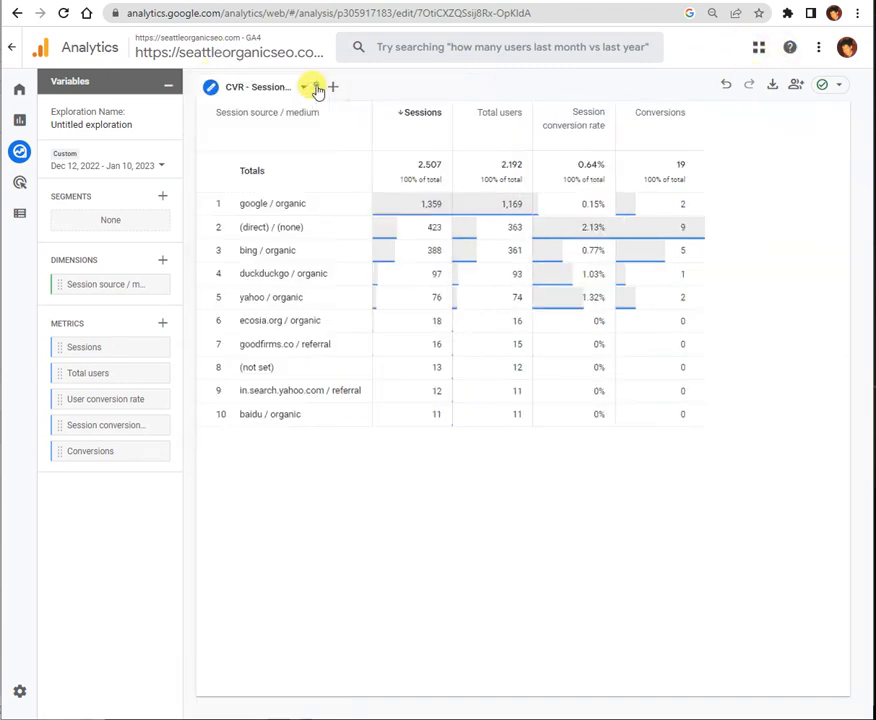
click(170, 85)
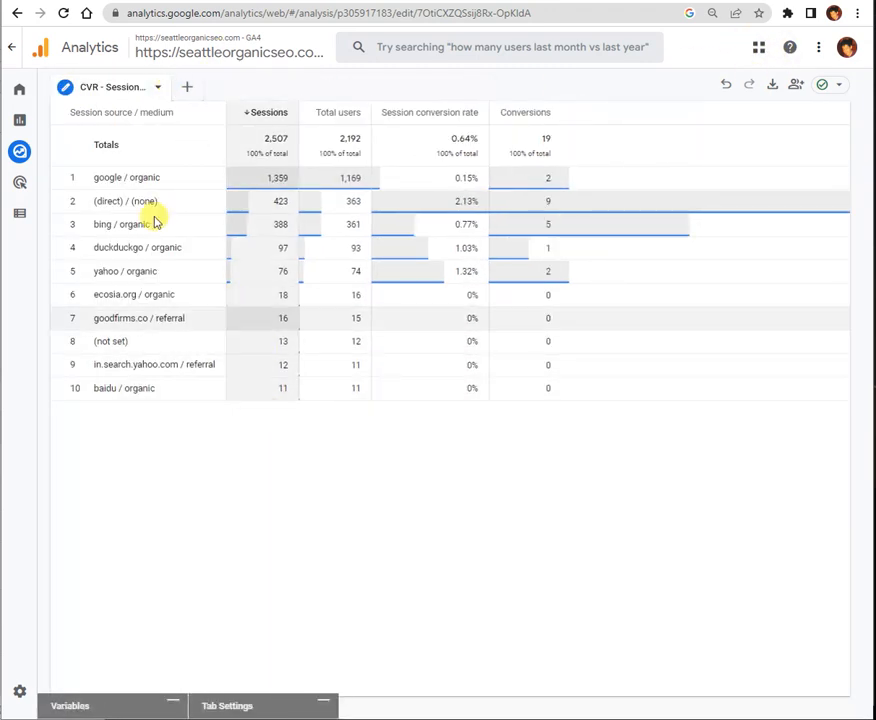
- Return to the Explorations list and rename the untitled exploration as "CVR - Sessions + Users"
mouse_move(20, 186)
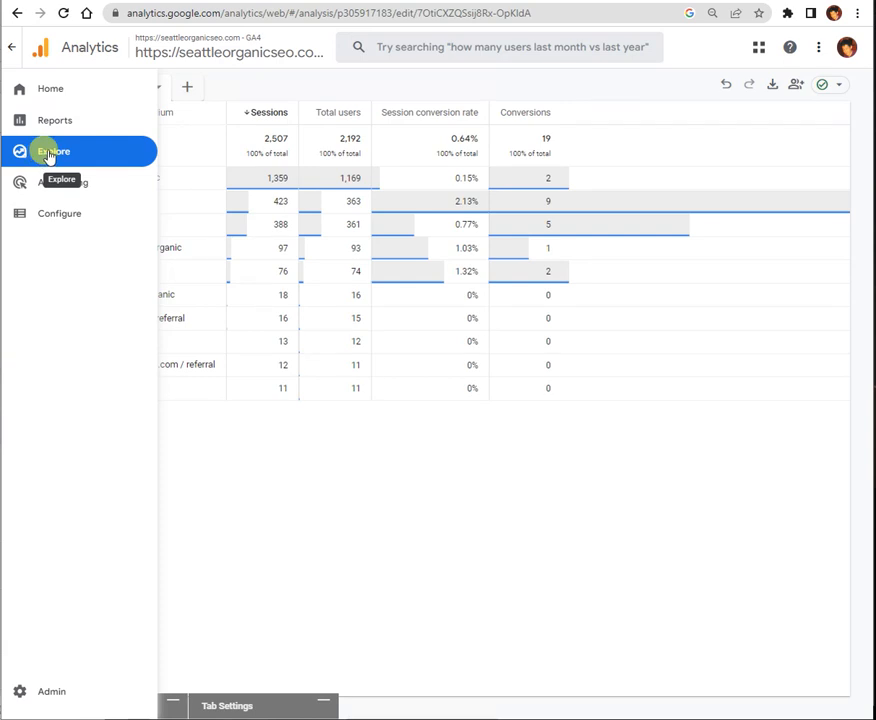
click(47, 157)
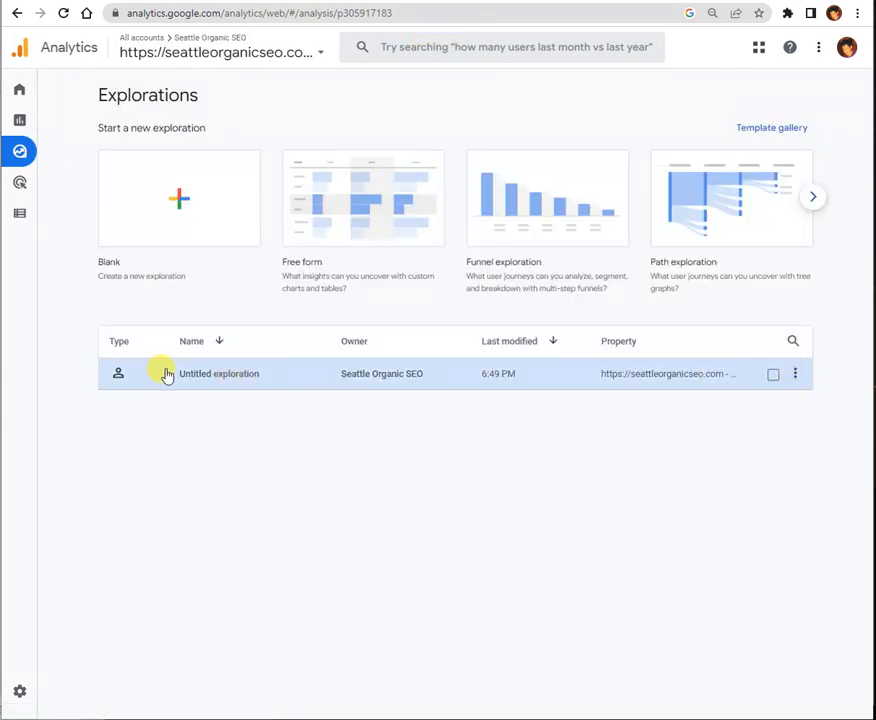
click(795, 375)
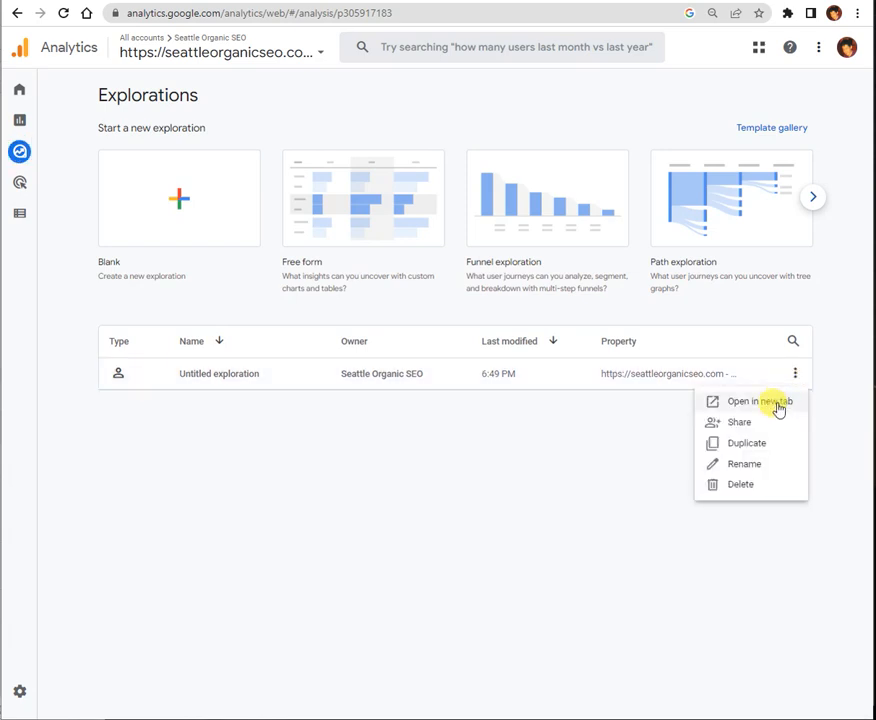
click(766, 463)
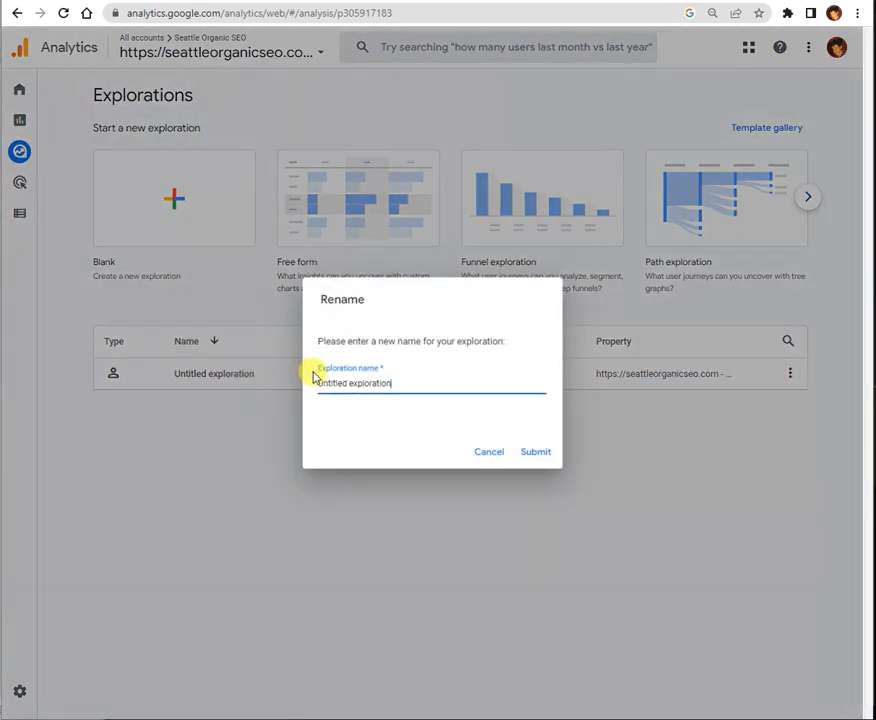
triple_click(413, 380)
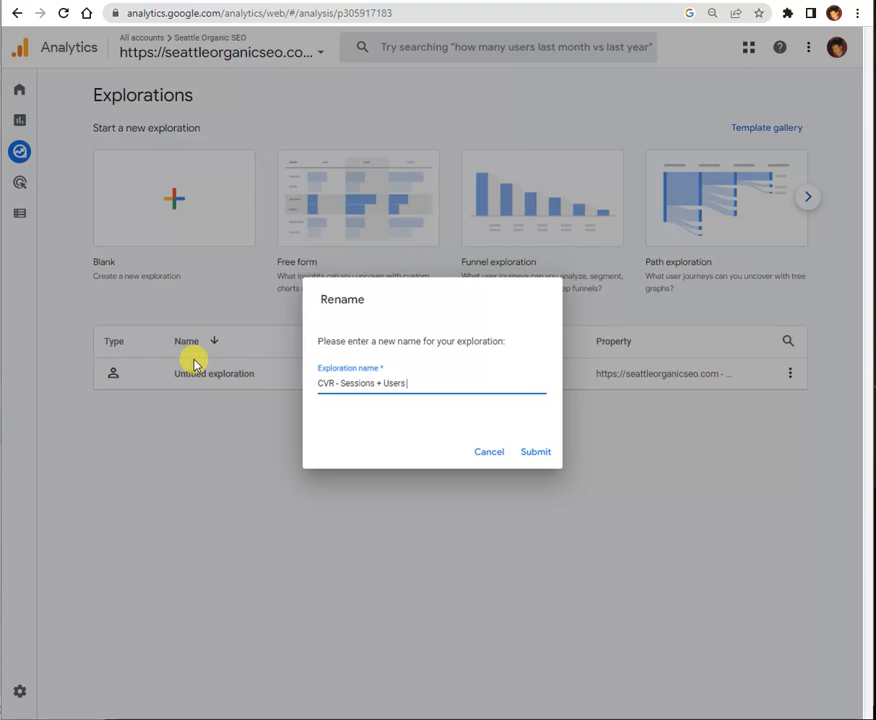
click(526, 455)
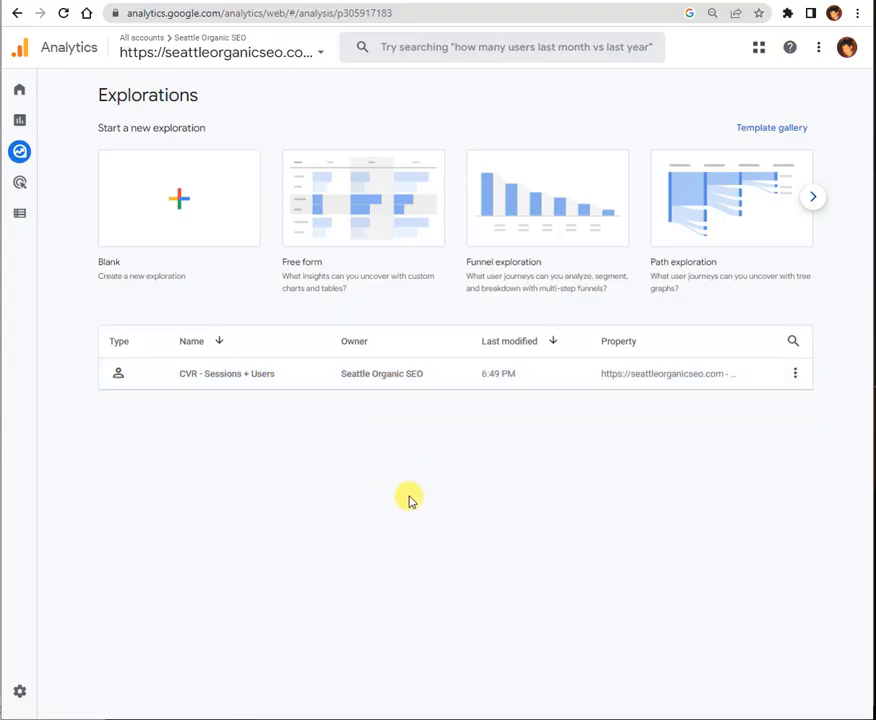
click(314, 469)
- Reopen the "CVR - Sessions + Users" exploration and minimize Variables and Tab Settings to view the full table
click(254, 375)
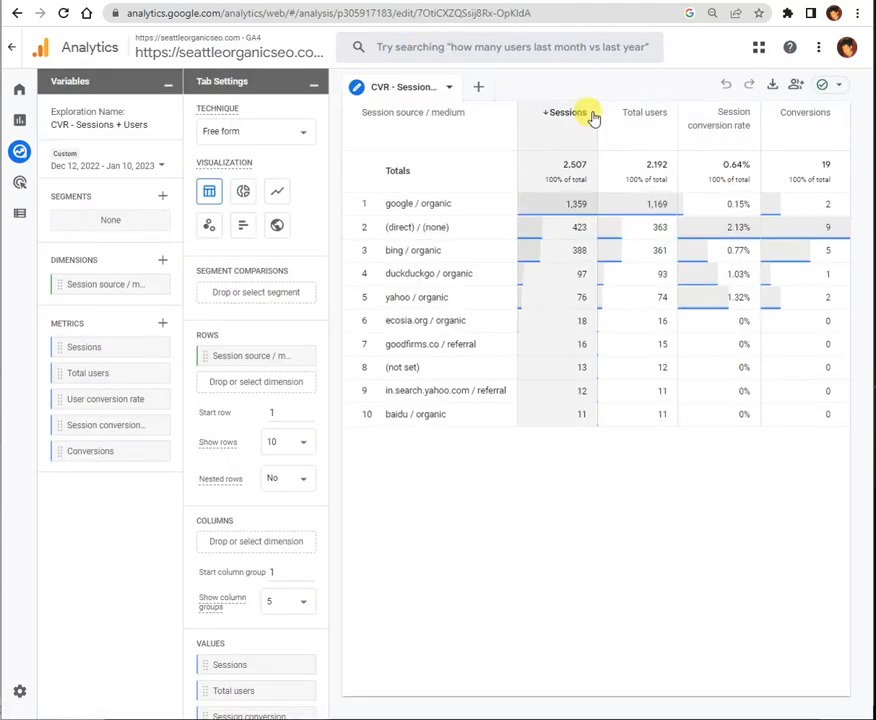
click(316, 86)
click(168, 85)
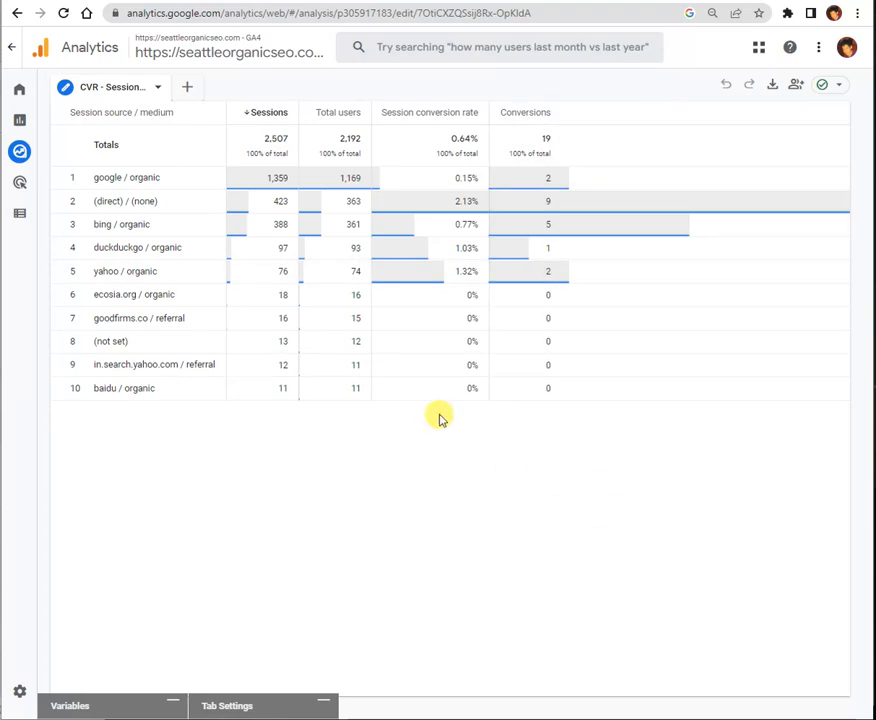
- Leave the open exploration and go back to the Explorations overview
click(20, 123)
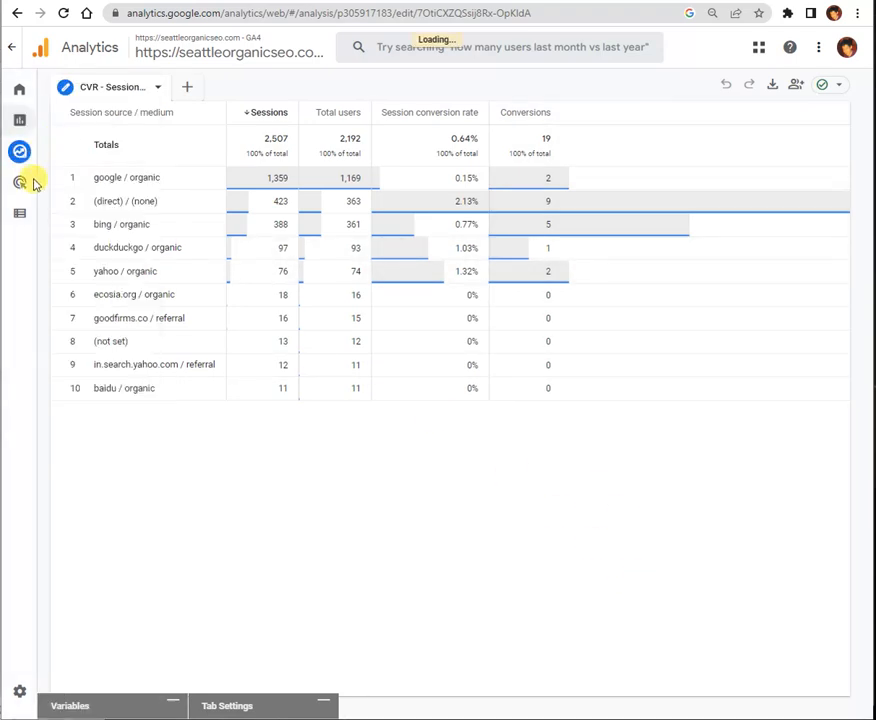
click(46, 156)
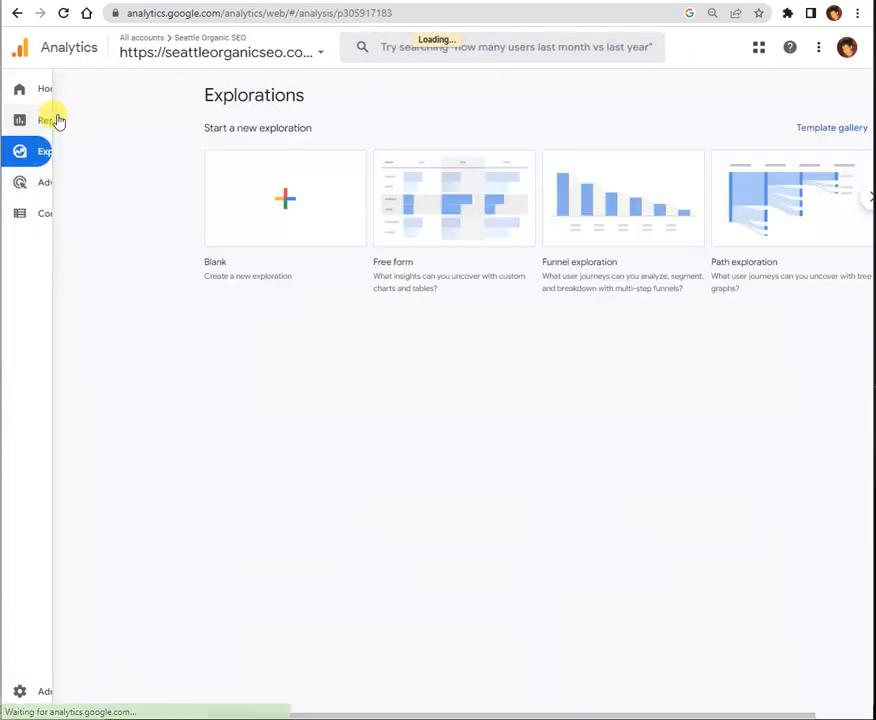
click(50, 123)
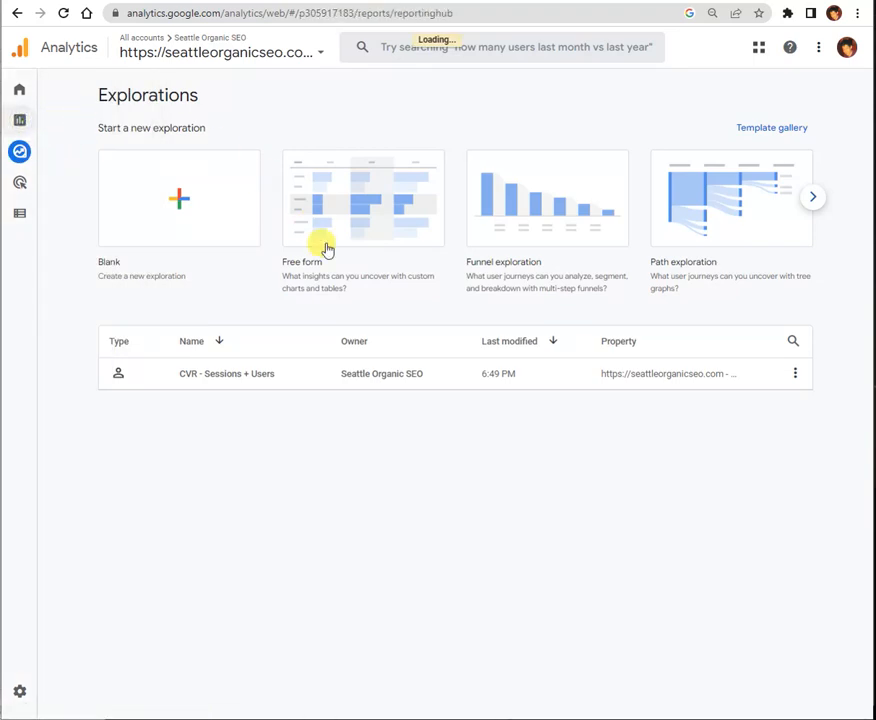
click(42, 153)
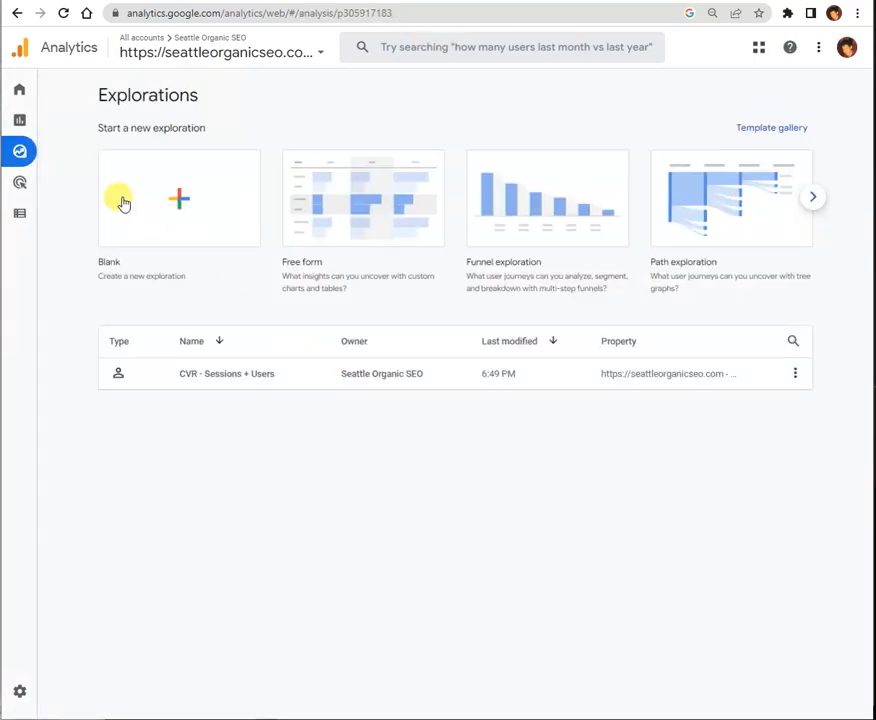